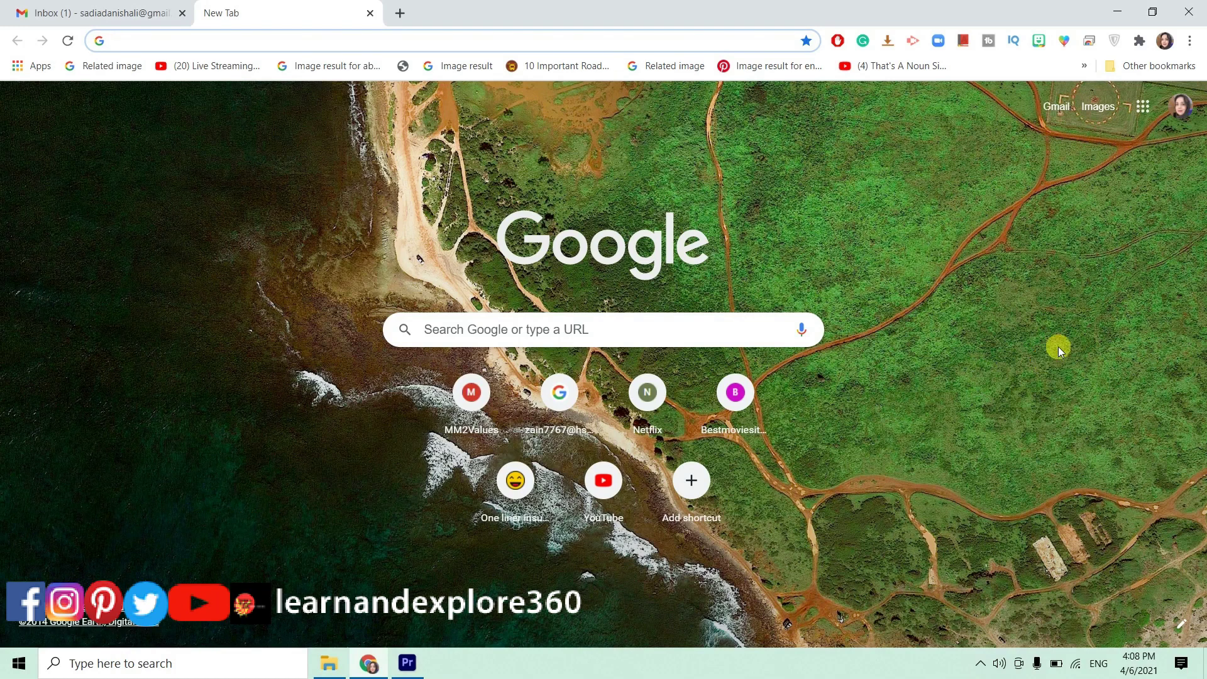
# - Switch Chrome to the student's Gmail account using the profile avatar menu
pyautogui.click(1181, 108)
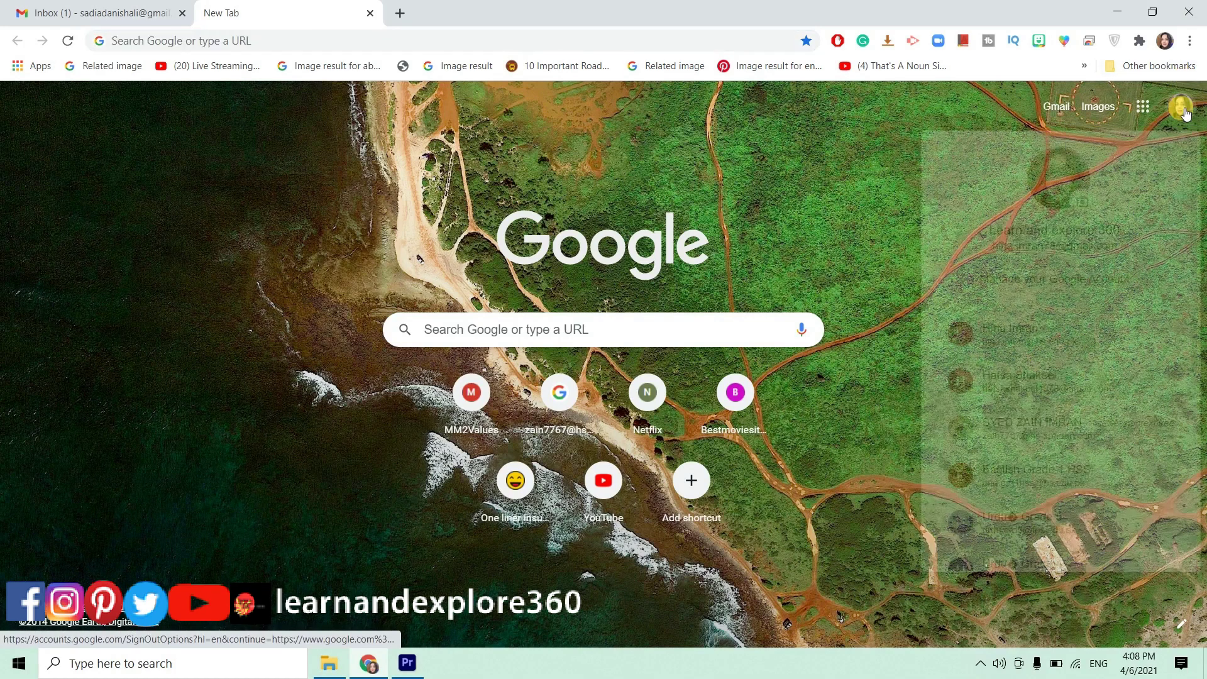
pyautogui.scroll(-3, 1094, 368)
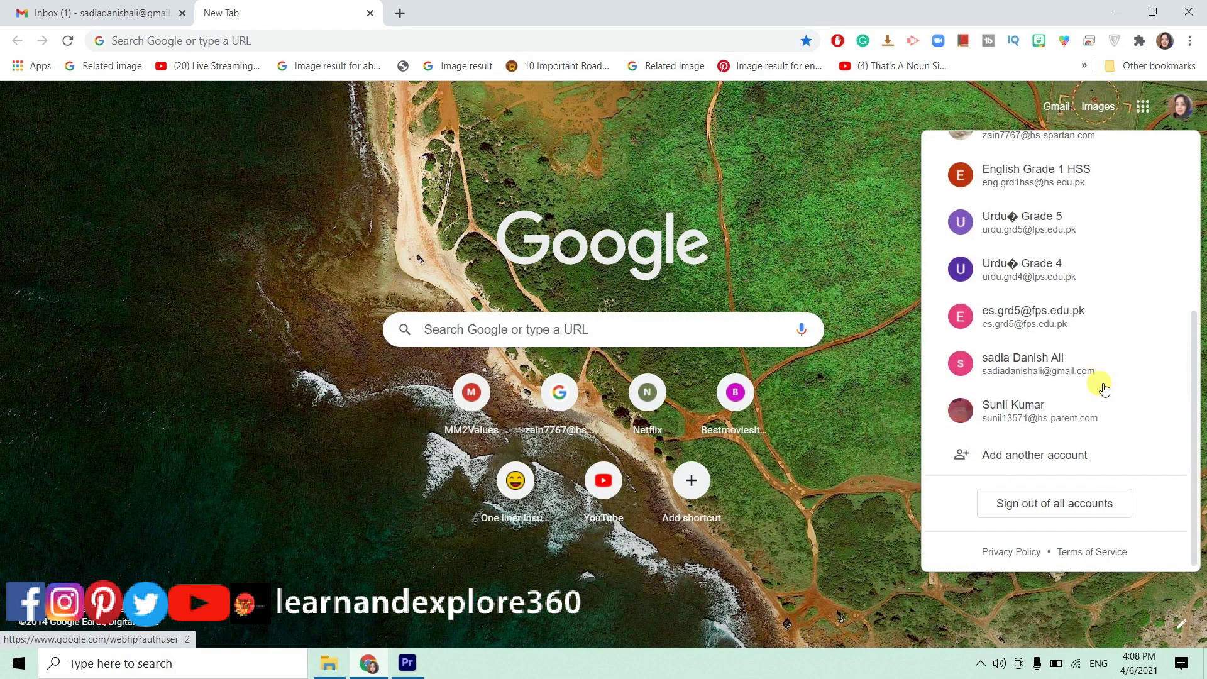
pyautogui.click(1045, 368)
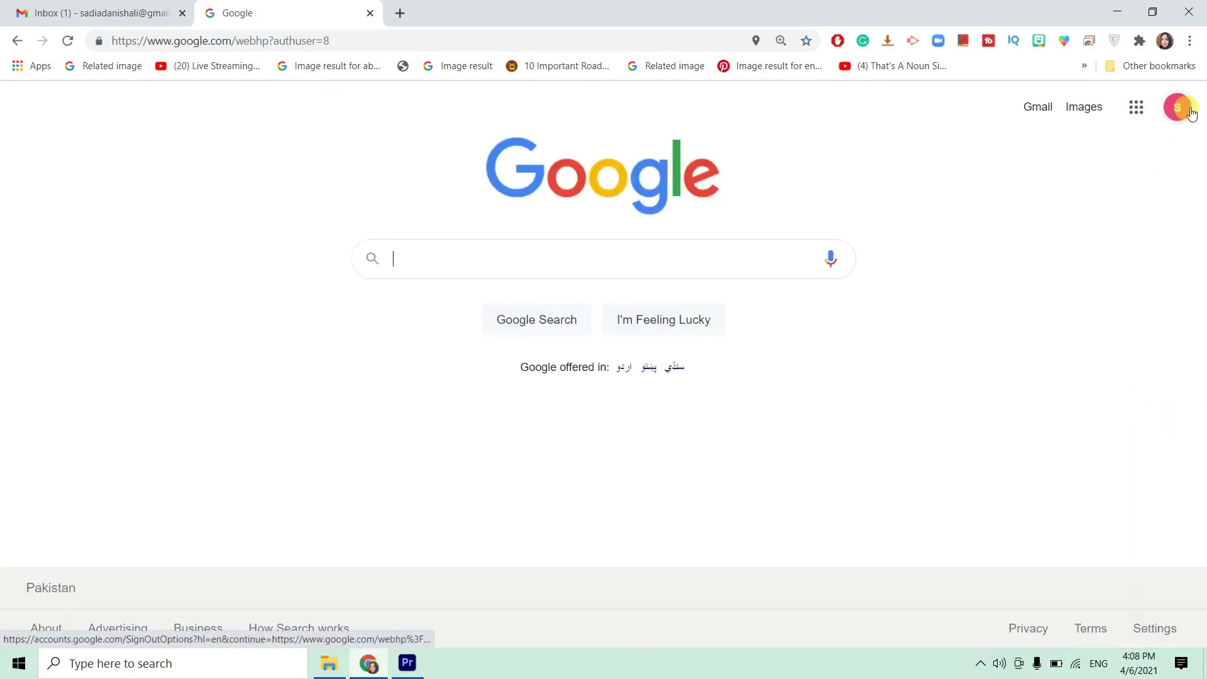
# - Launch Google Classroom from the Google apps grid, then return to the Gmail inbox tab
pyautogui.click(1138, 106)
pyautogui.scroll(-1, 1063, 345)
pyautogui.scroll(-2, 1069, 349)
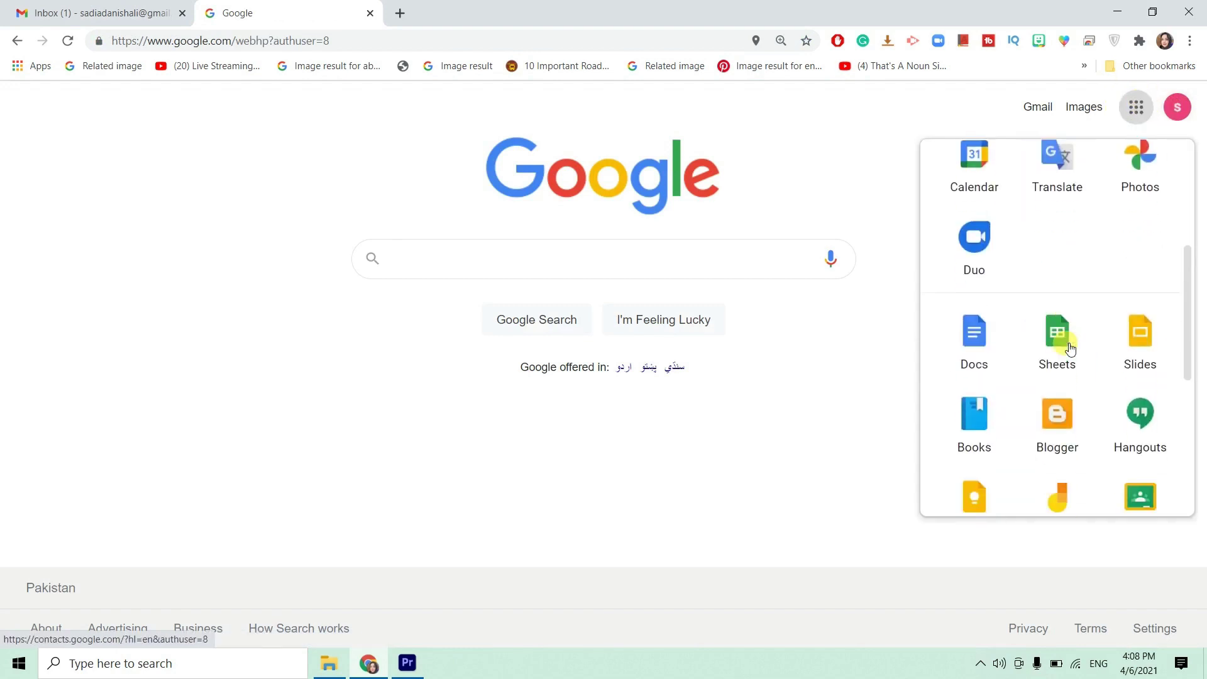
pyautogui.scroll(-2, 1070, 349)
pyautogui.click(1149, 389)
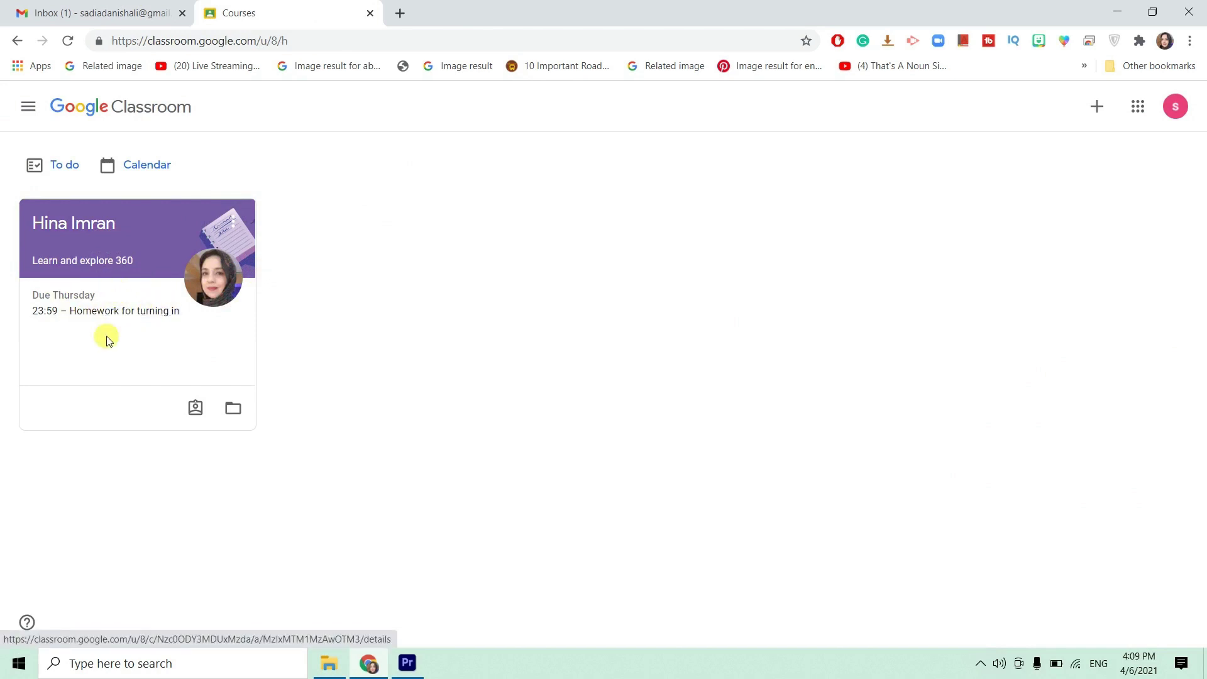
pyautogui.click(96, 17)
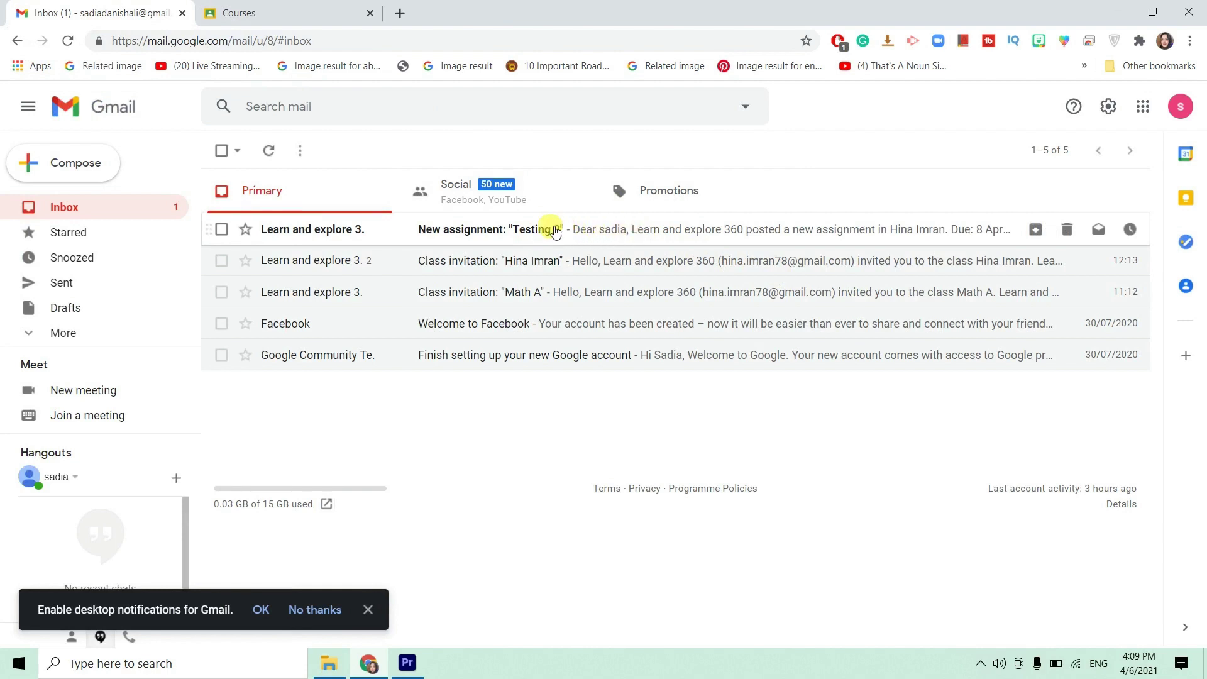
# - Open the 'New assignment: Testing 2' notification email
pyautogui.click(517, 233)
pyautogui.scroll(-1, 778, 556)
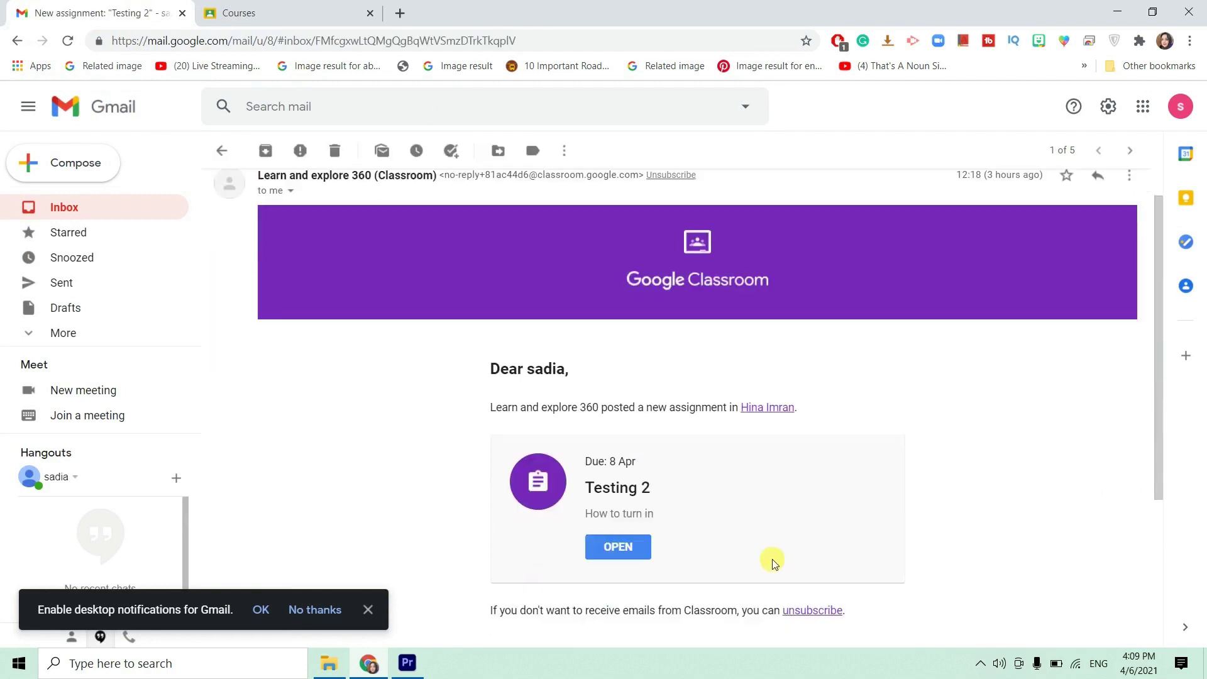
pyautogui.scroll(-1, 770, 560)
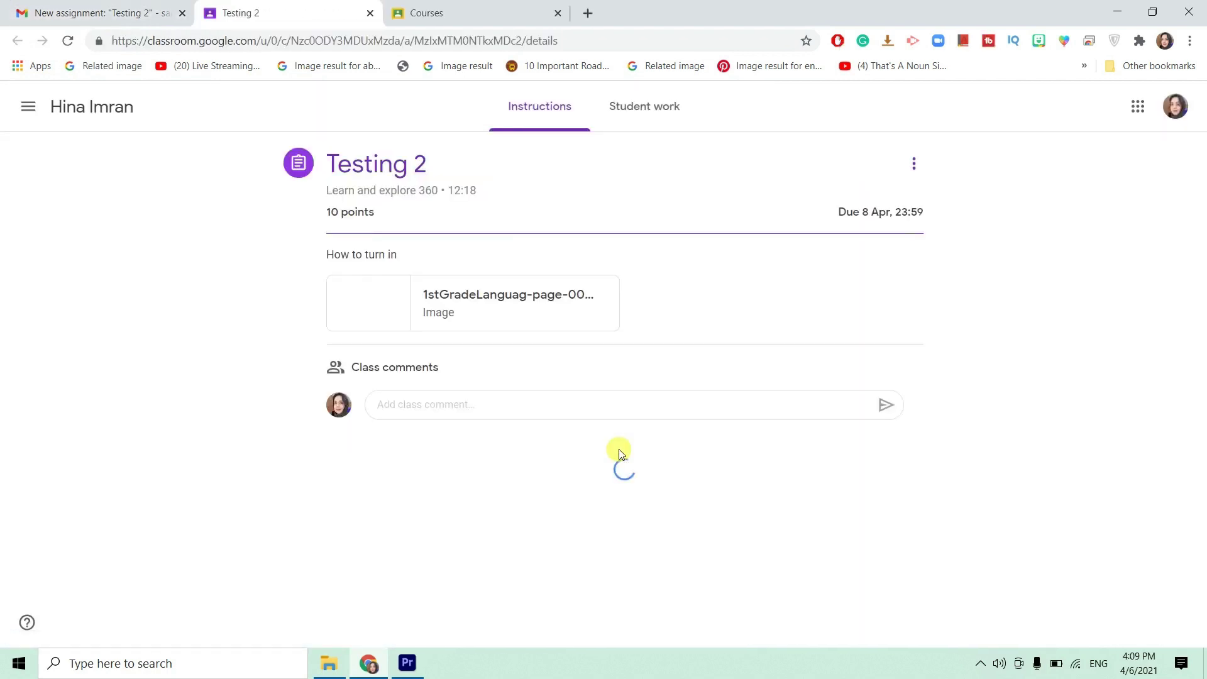
# - Preview the Color the Nouns worksheet in a separate window, then close that tab
pyautogui.click(480, 294)
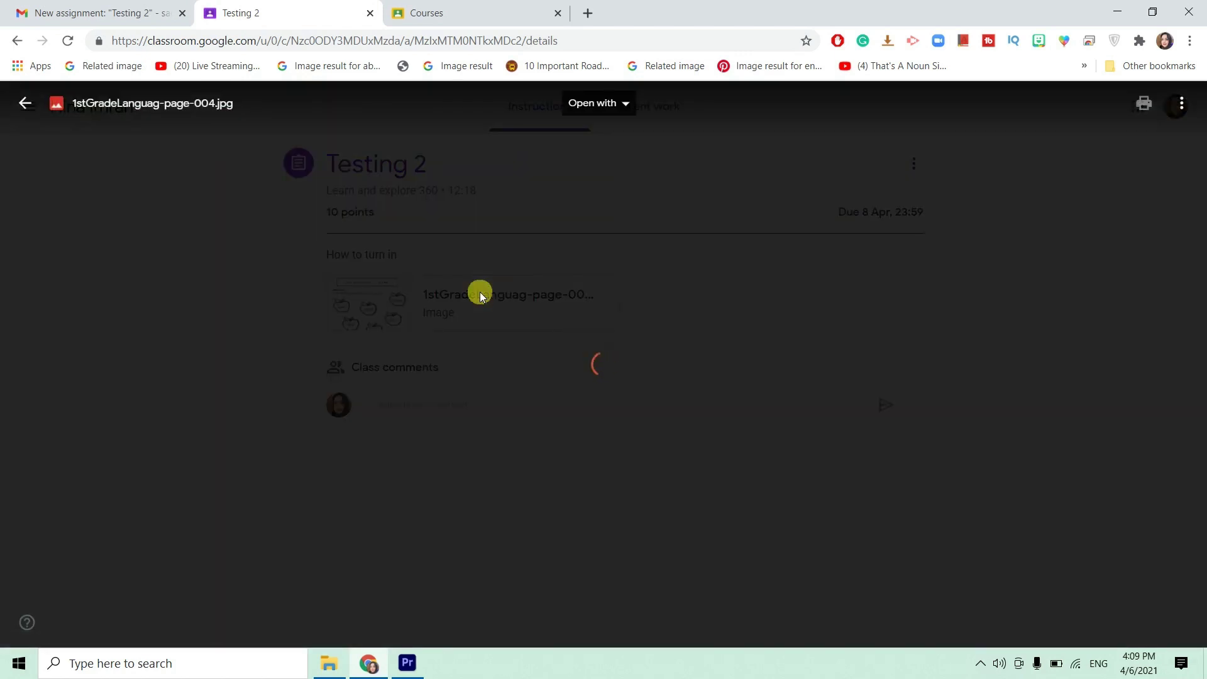
pyautogui.click(1180, 105)
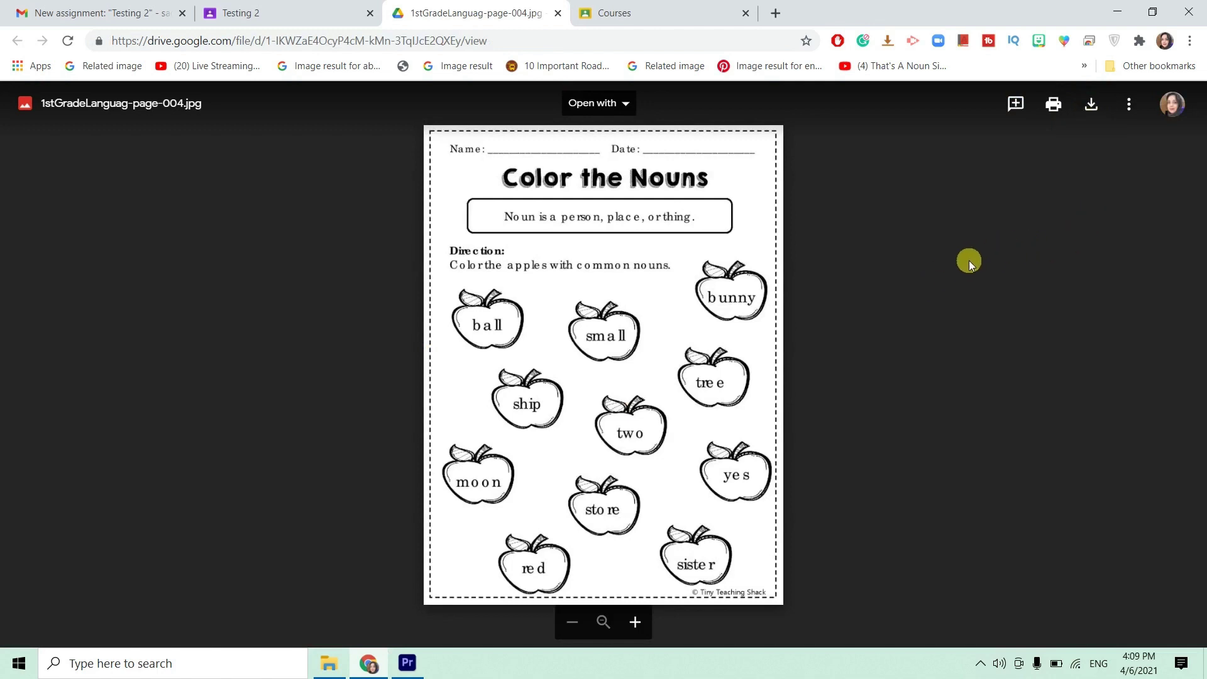
pyautogui.click(558, 13)
# - Open the class and reach the Testing 2 assignment from the class stream
pyautogui.click(405, 15)
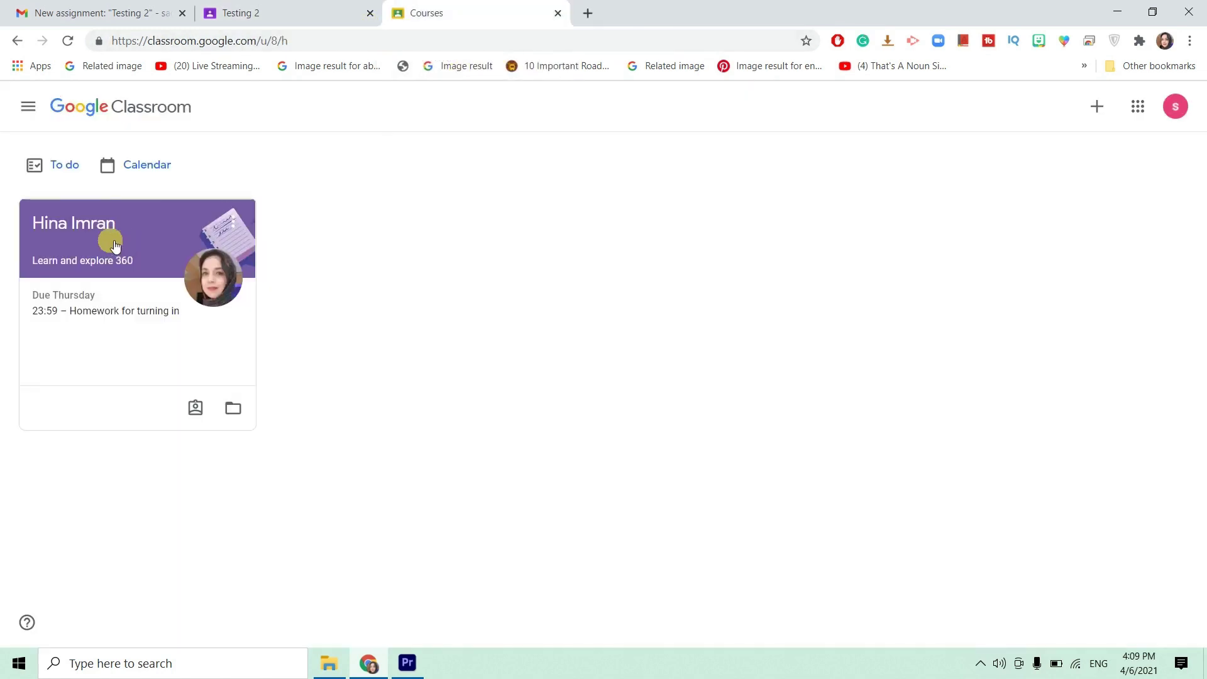
pyautogui.click(100, 231)
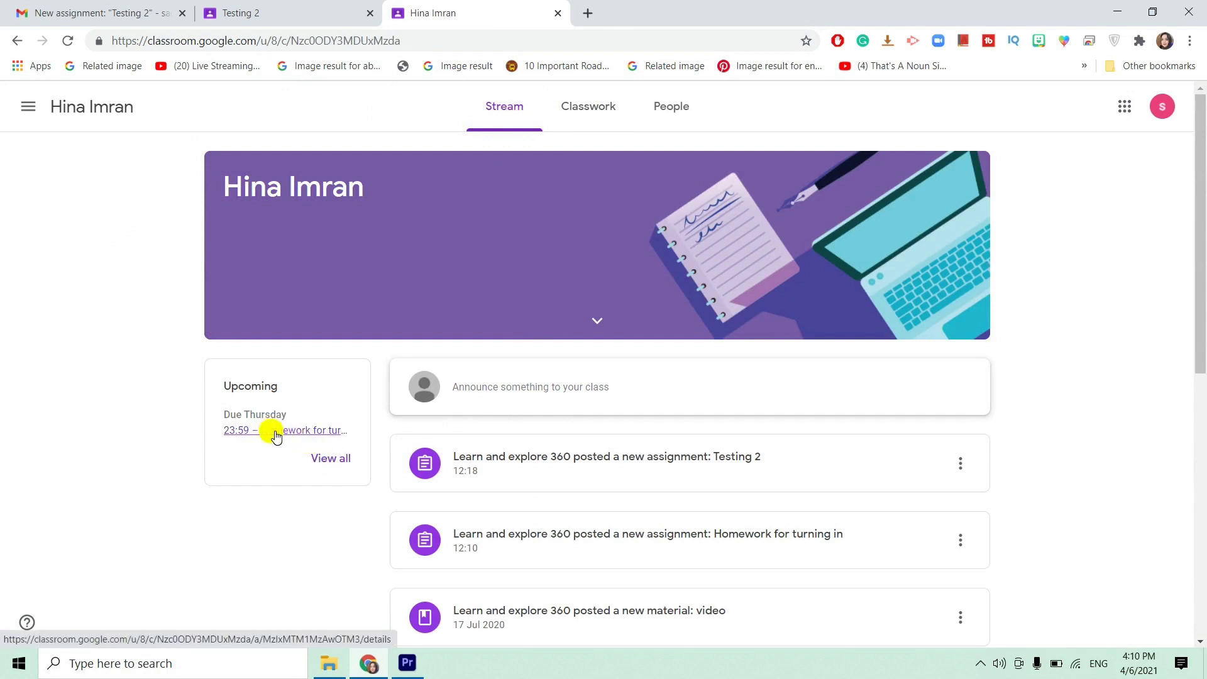
pyautogui.click(275, 431)
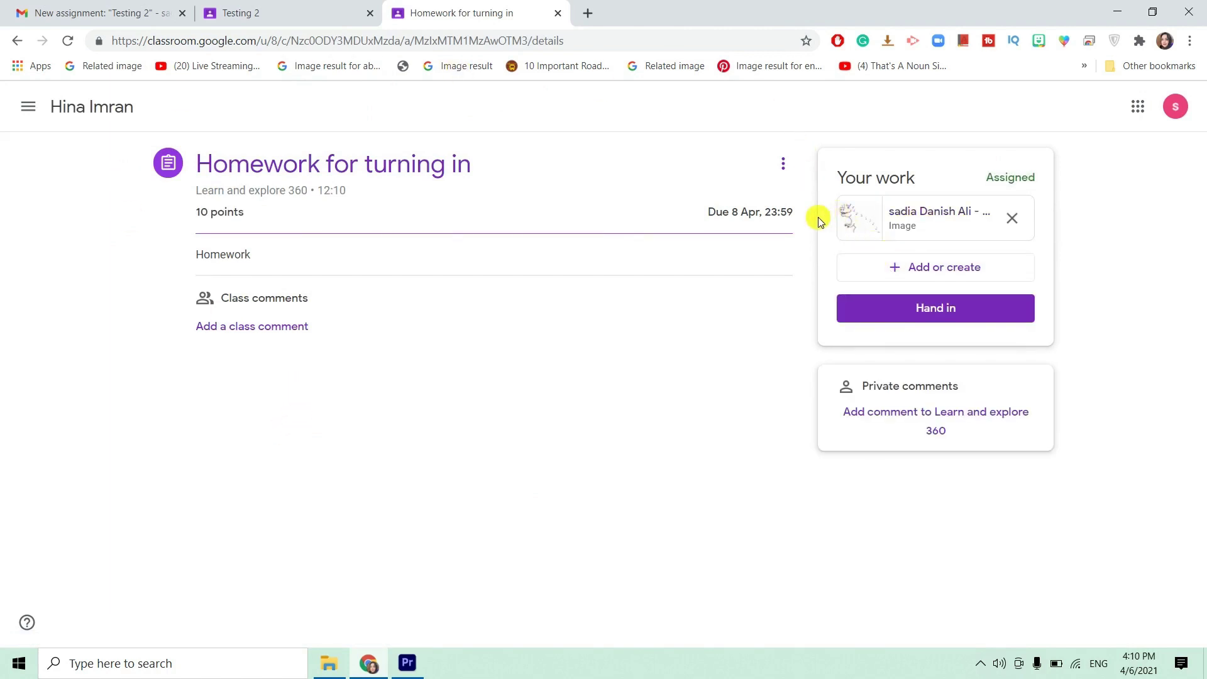
pyautogui.click(320, 13)
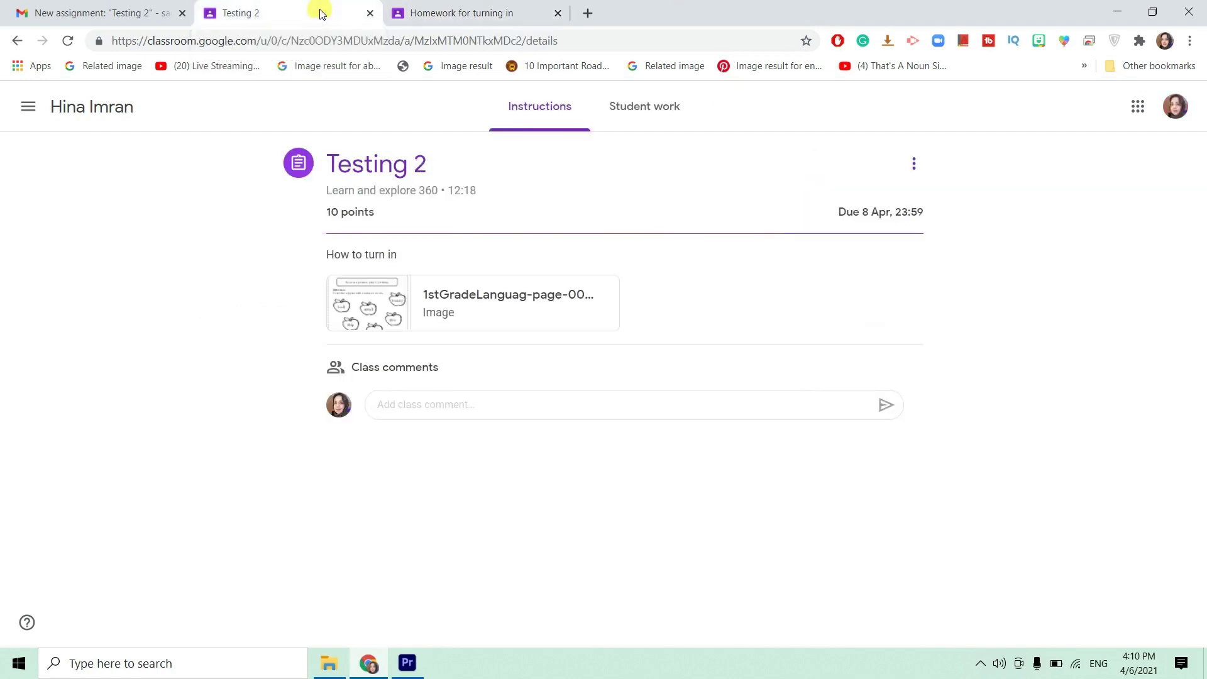
pyautogui.click(445, 11)
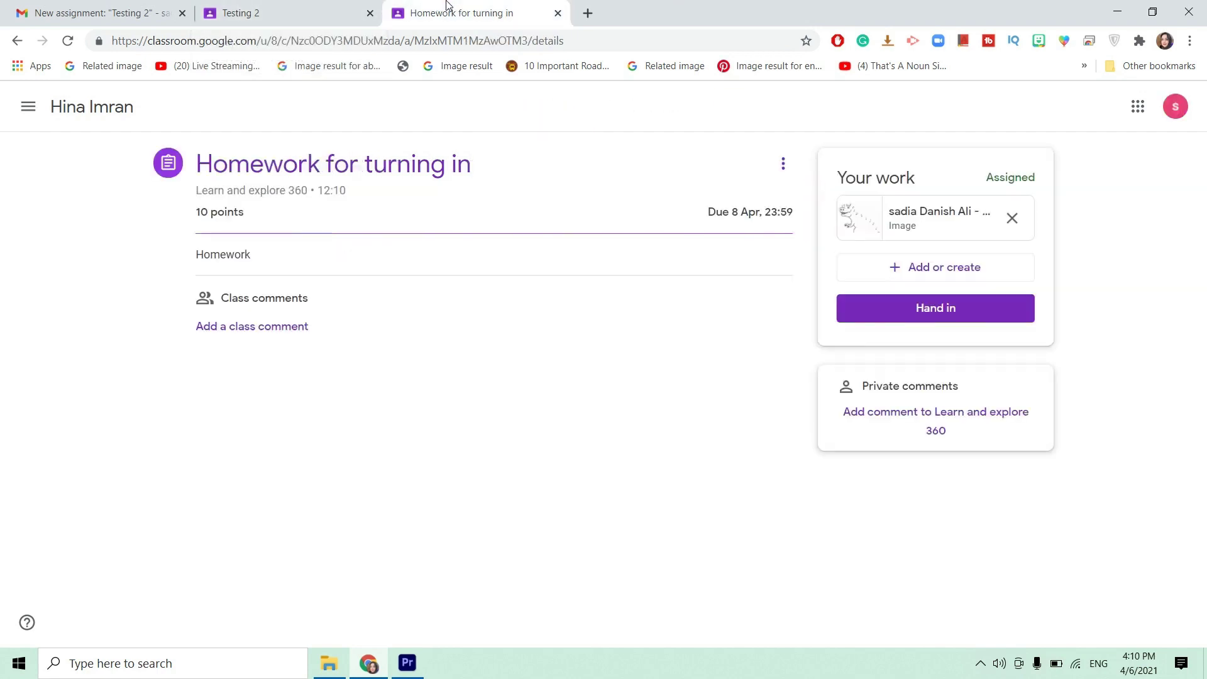
pyautogui.click(80, 109)
pyautogui.click(369, 13)
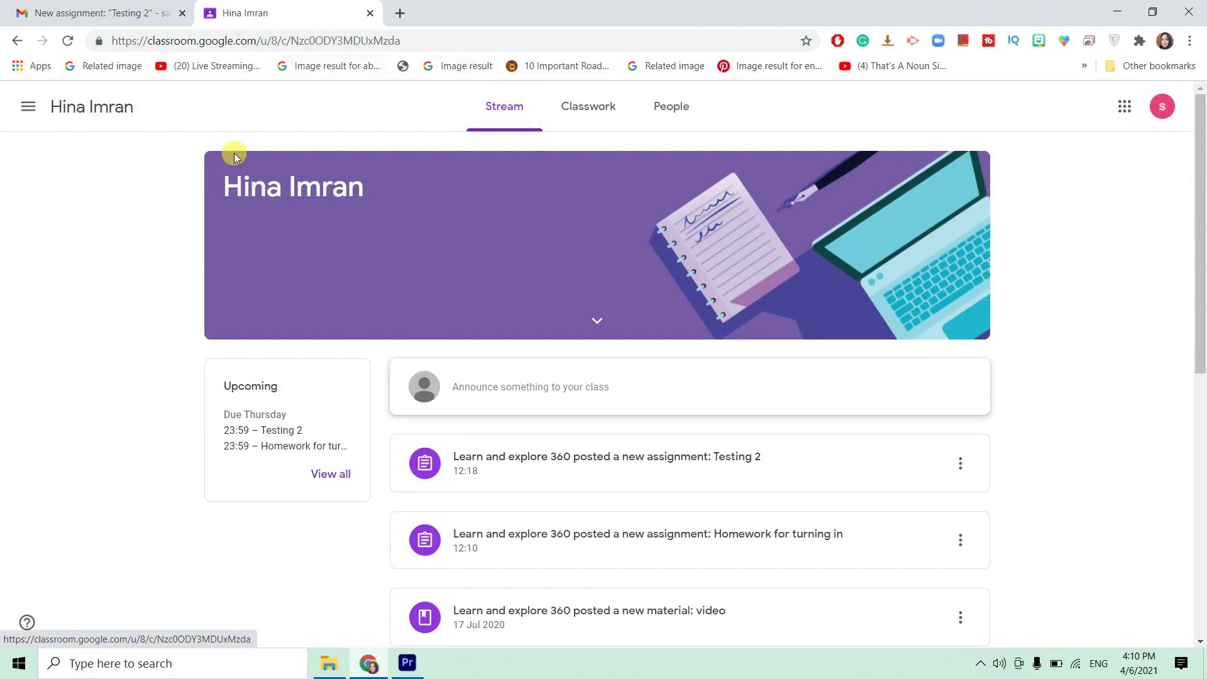
pyautogui.click(579, 469)
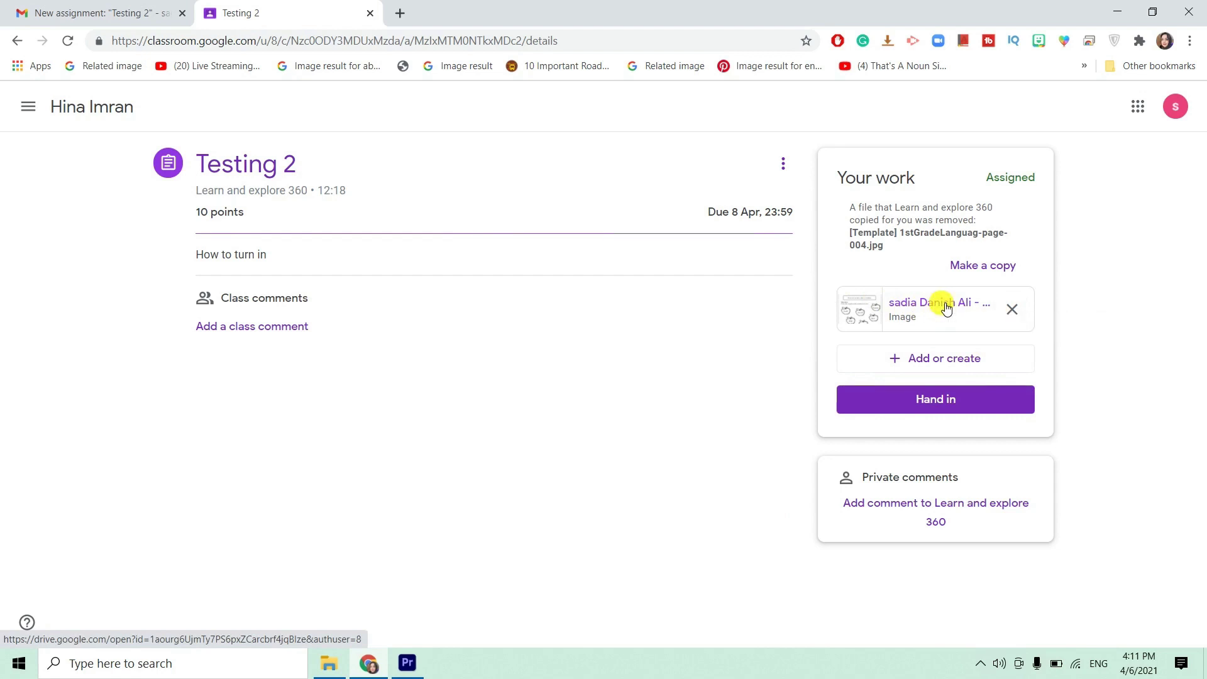
# - Preview the student's worksheet copy and choose download from More actions
pyautogui.click(944, 307)
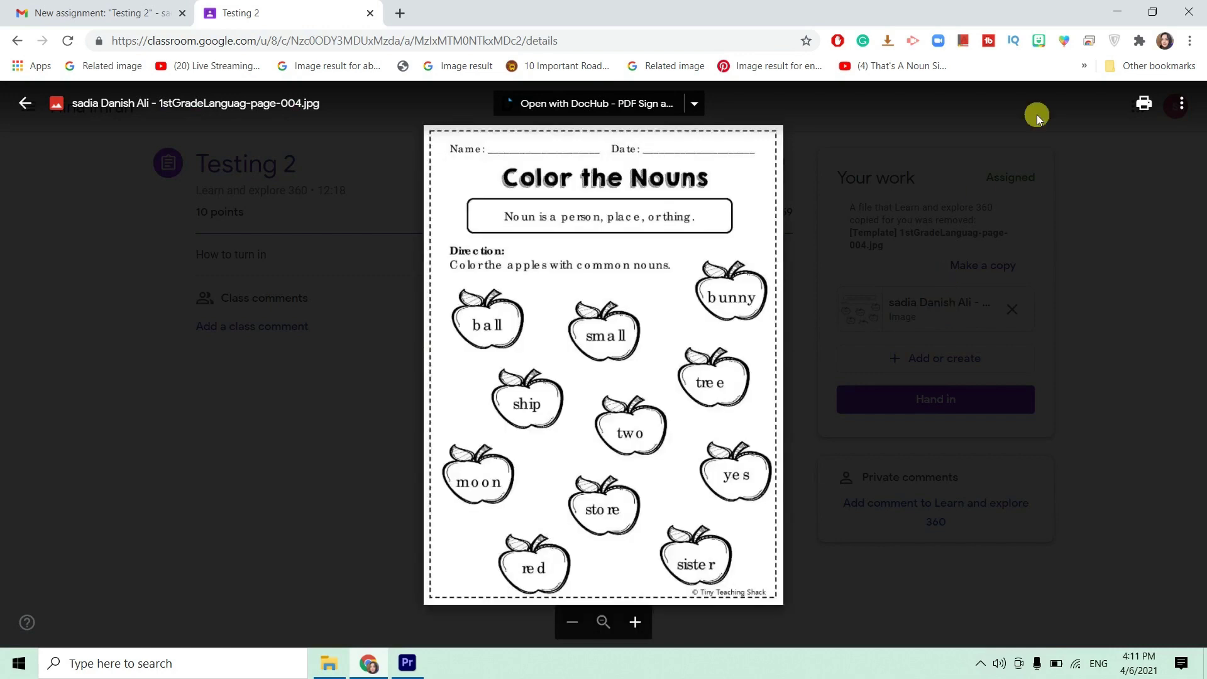
pyautogui.click(1181, 103)
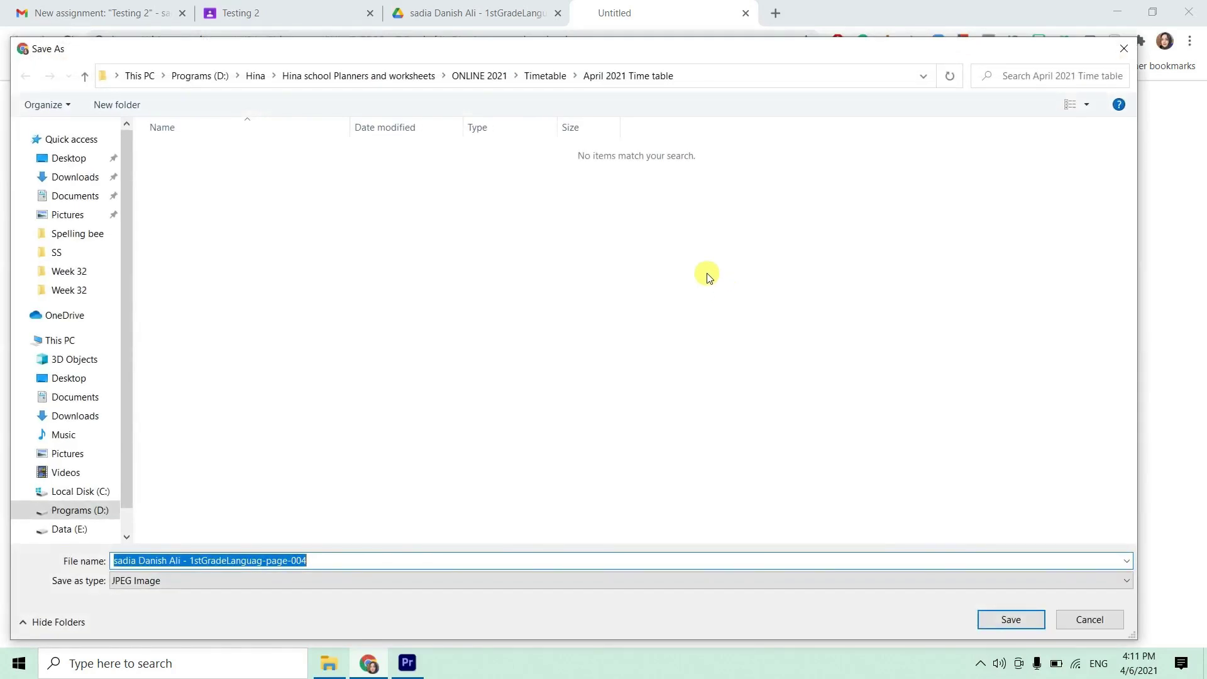
# - Save the worksheet JPEG to the Desktop, replacing the existing file
pyautogui.click(74, 159)
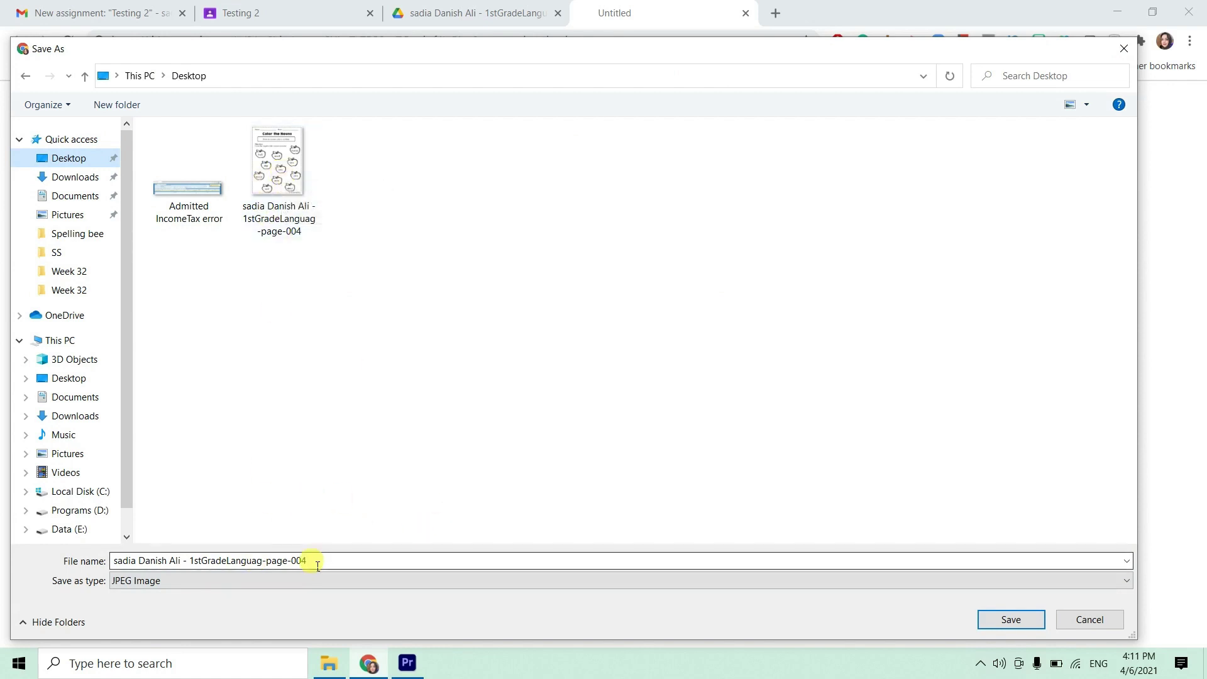
pyautogui.click(1018, 621)
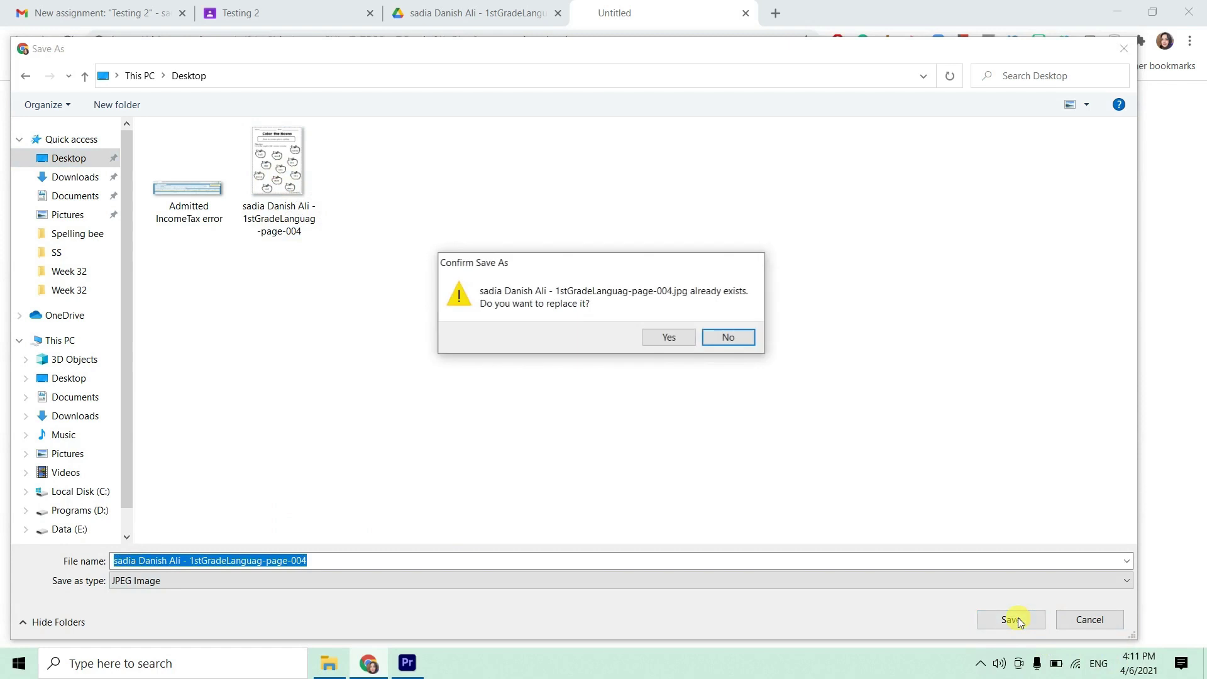
pyautogui.click(658, 339)
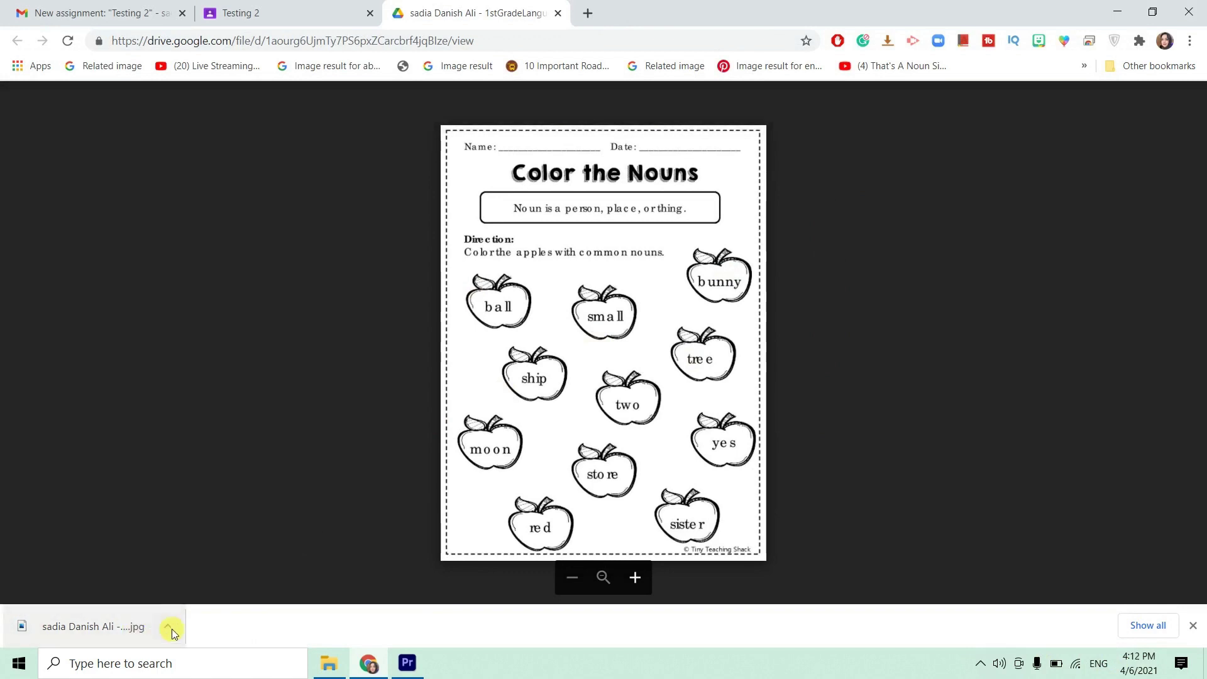
pyautogui.moveTo(807, 168)
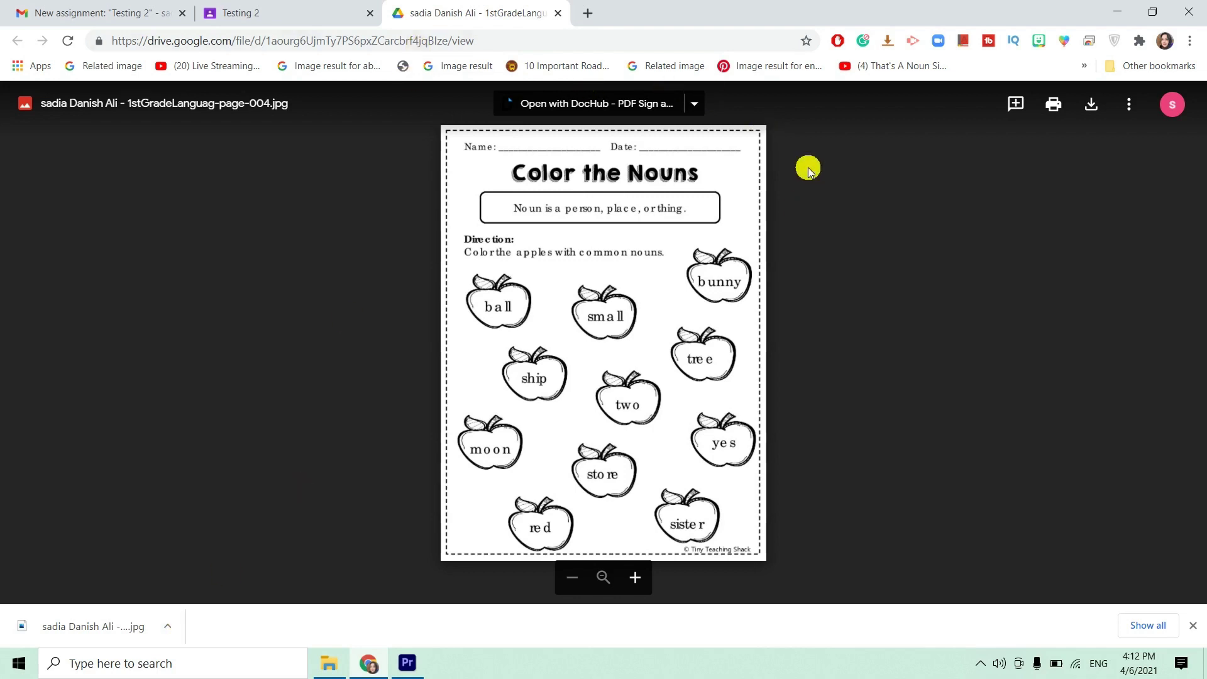
# - Open the worksheet with DocHub - PDF Sign and Edit from the Open with list
pyautogui.click(693, 106)
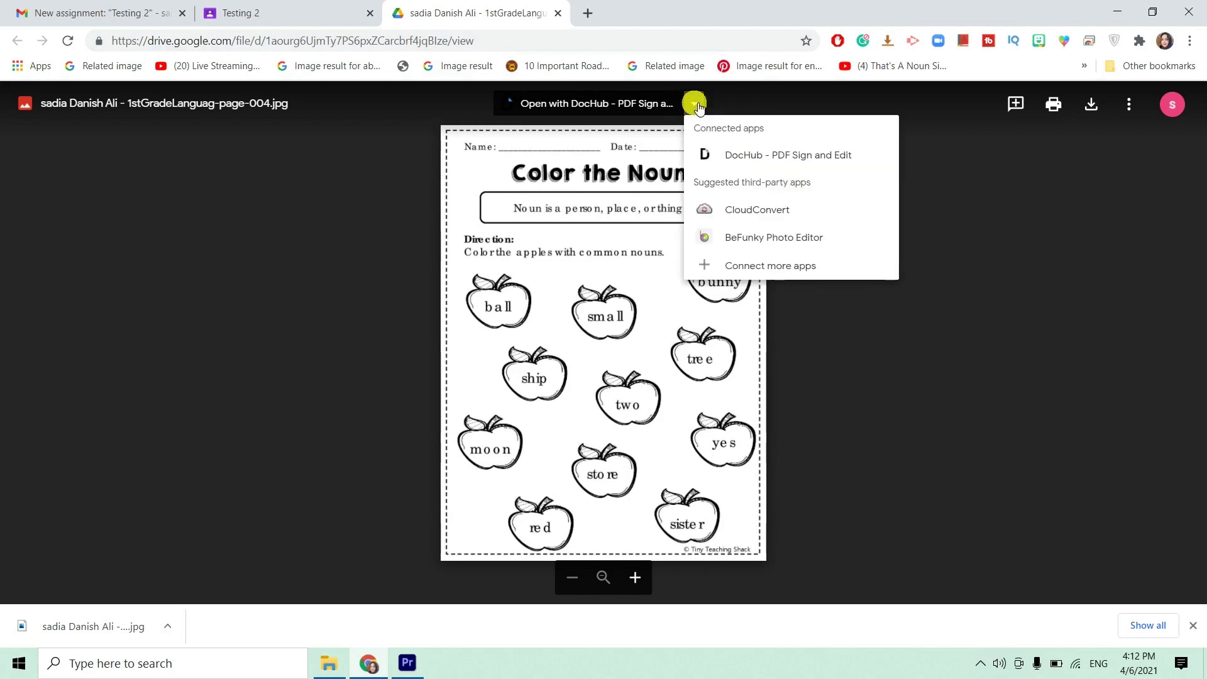
pyautogui.click(787, 160)
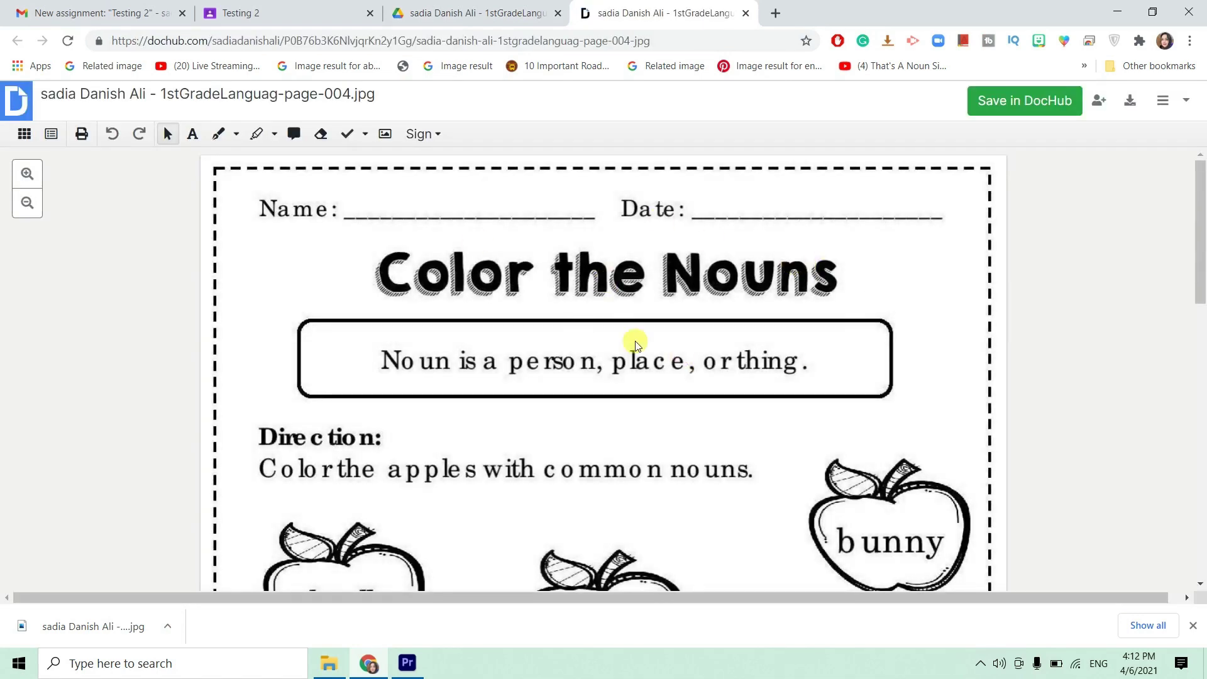
pyautogui.scroll(-2, 636, 349)
pyautogui.scroll(-2, 639, 351)
pyautogui.scroll(2, 643, 357)
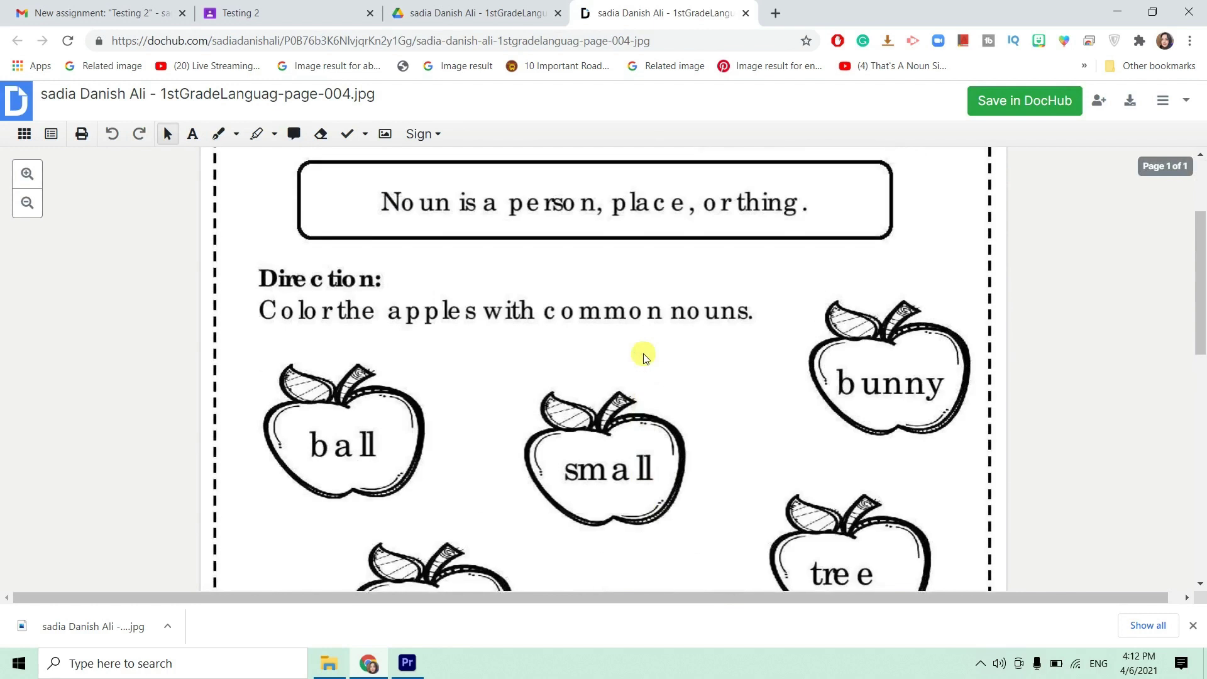
pyautogui.scroll(2, 496, 347)
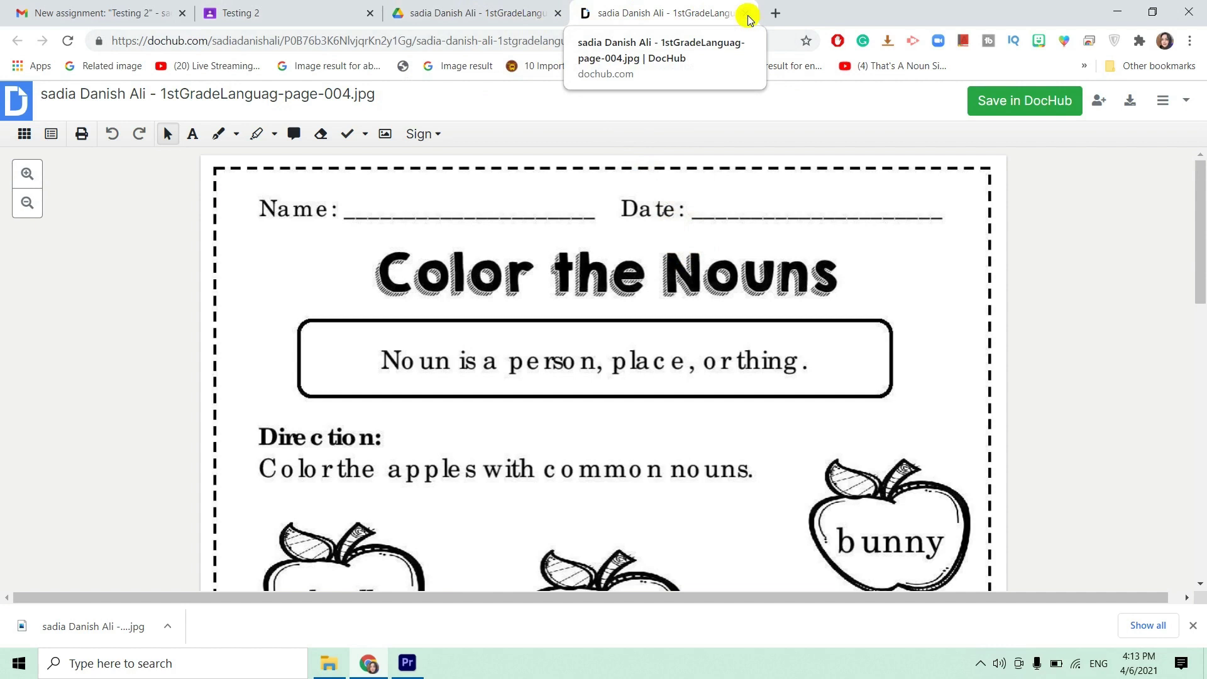
# - Close the DocHub and Drive tabs and the image preview, then minimise Chrome
pyautogui.click(747, 14)
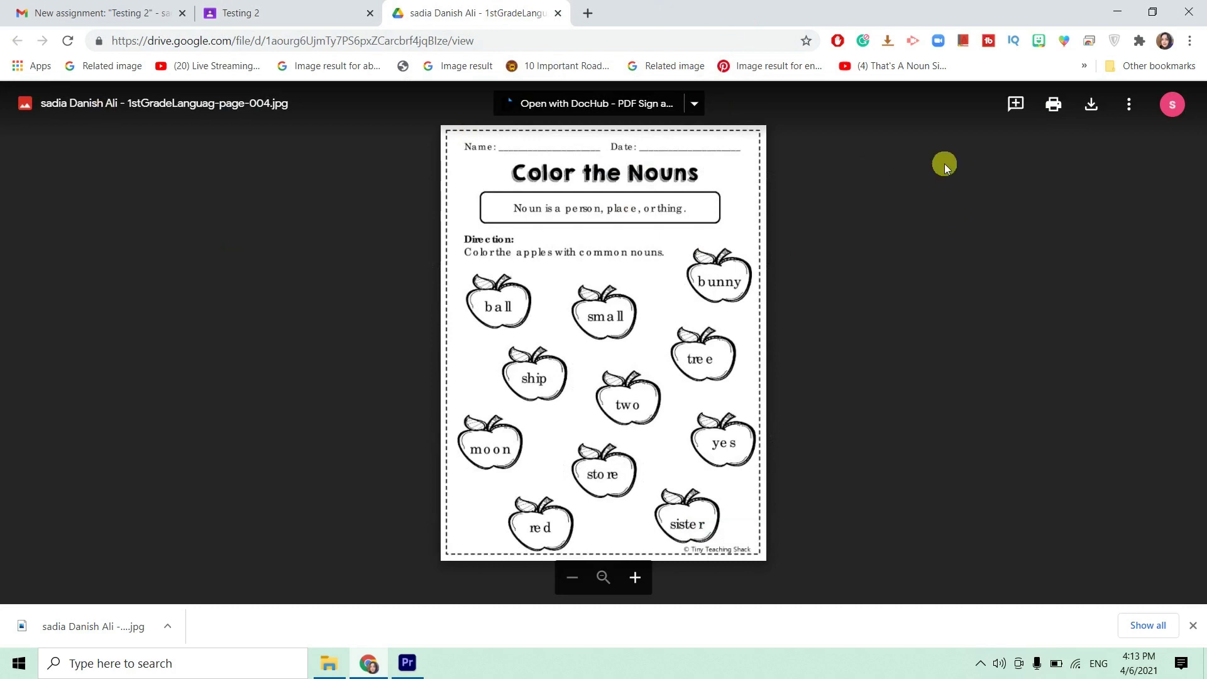
pyautogui.click(558, 12)
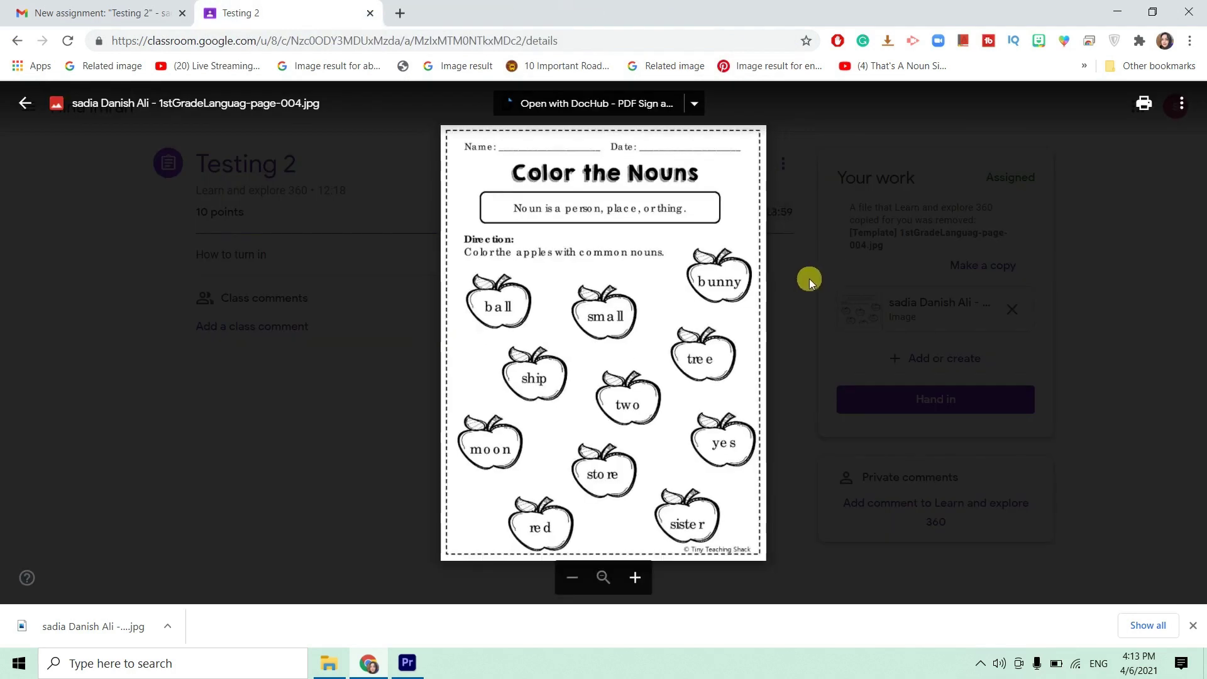
pyautogui.click(835, 340)
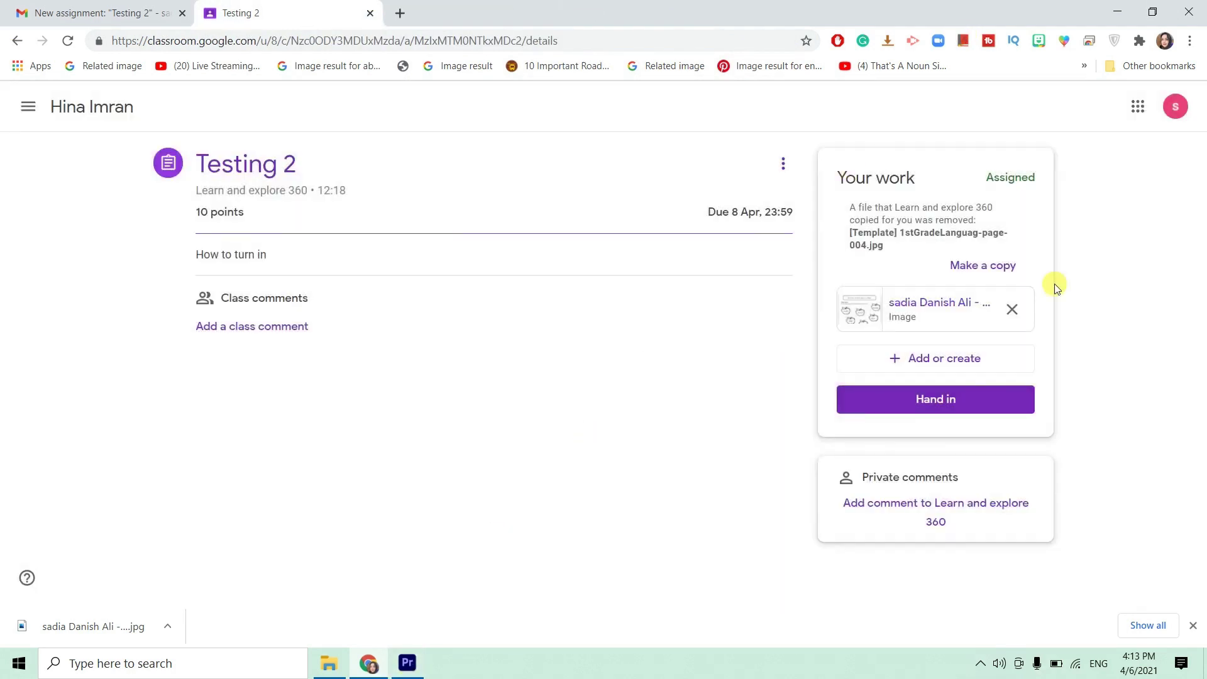
pyautogui.click(1202, 665)
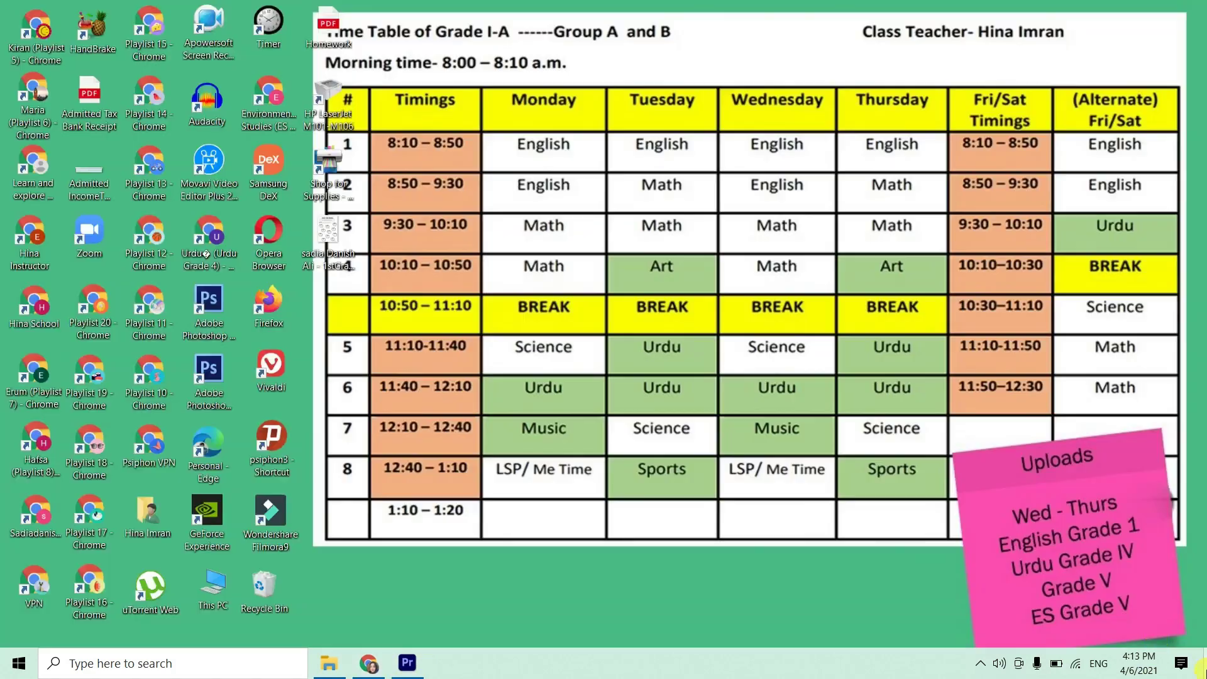
pyautogui.doubleClick(332, 231)
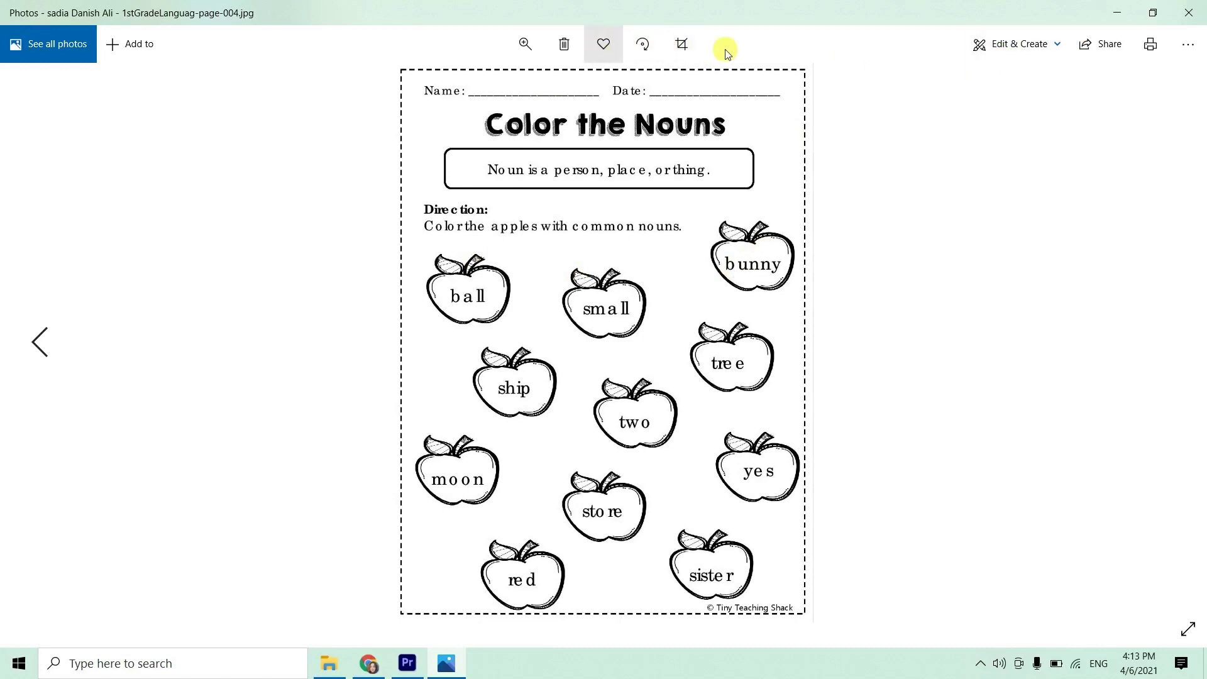
pyautogui.click(1153, 52)
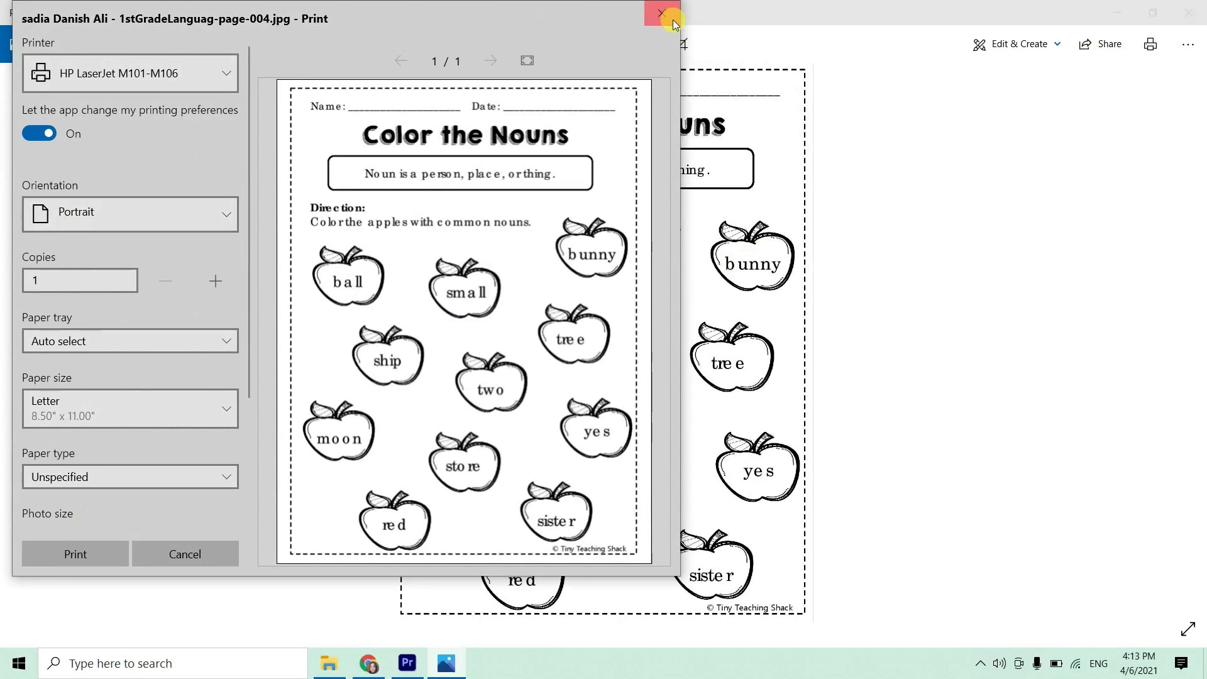
pyautogui.click(664, 13)
pyautogui.click(1193, 20)
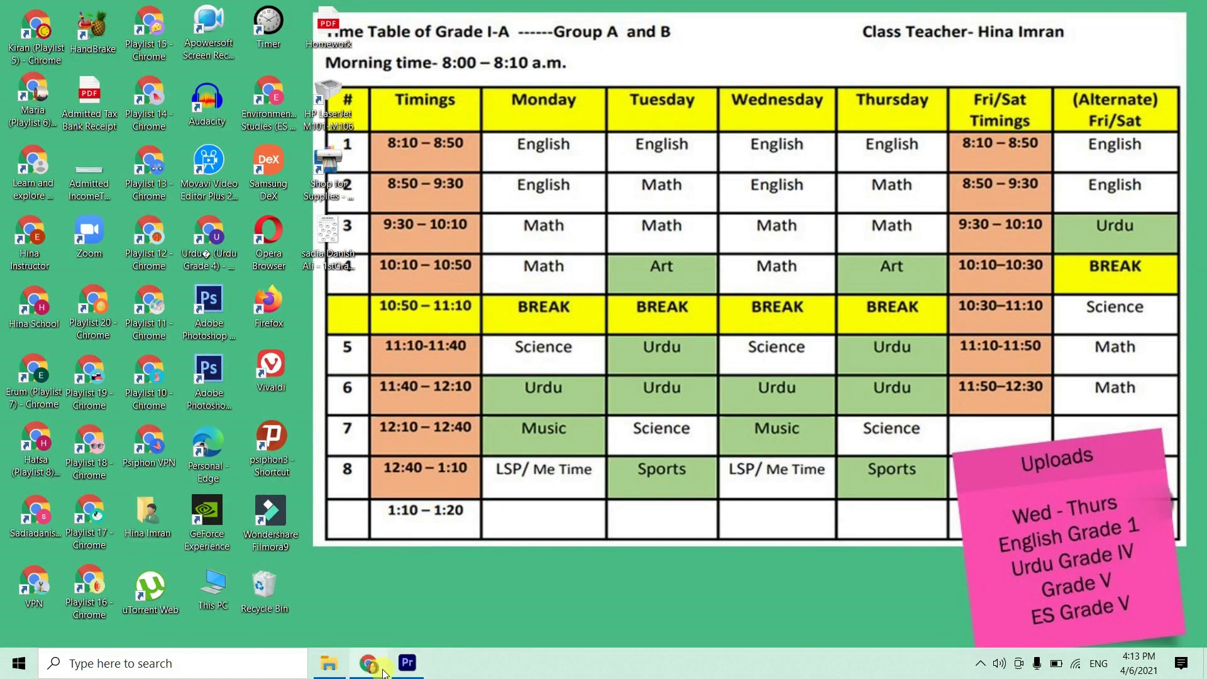
# - Restore Chrome, remove the attached worksheet image, and dismiss the add-files tip
pyautogui.click(369, 665)
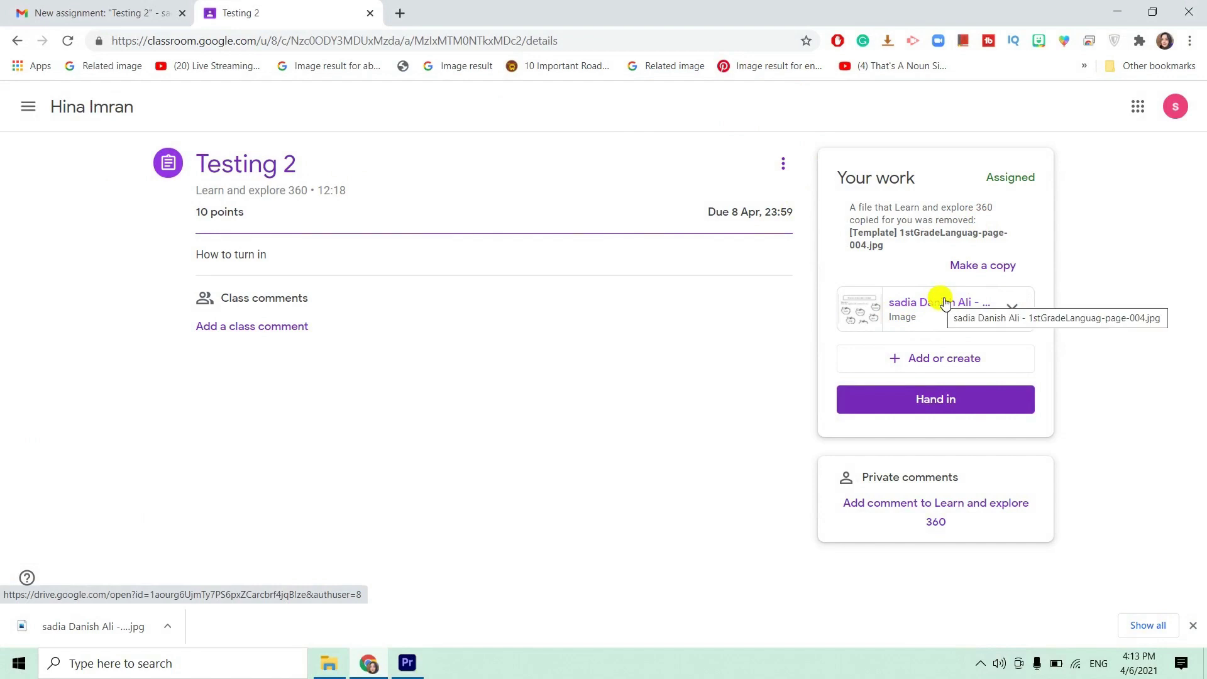
pyautogui.moveTo(1039, 321)
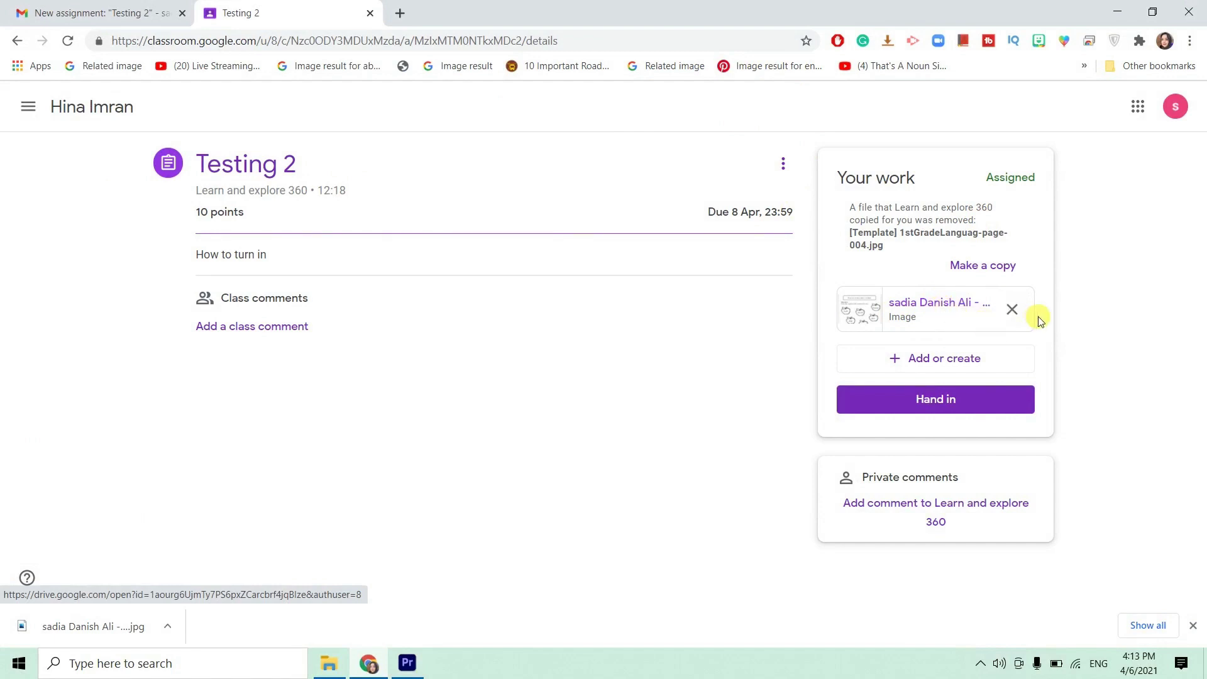
pyautogui.click(1015, 316)
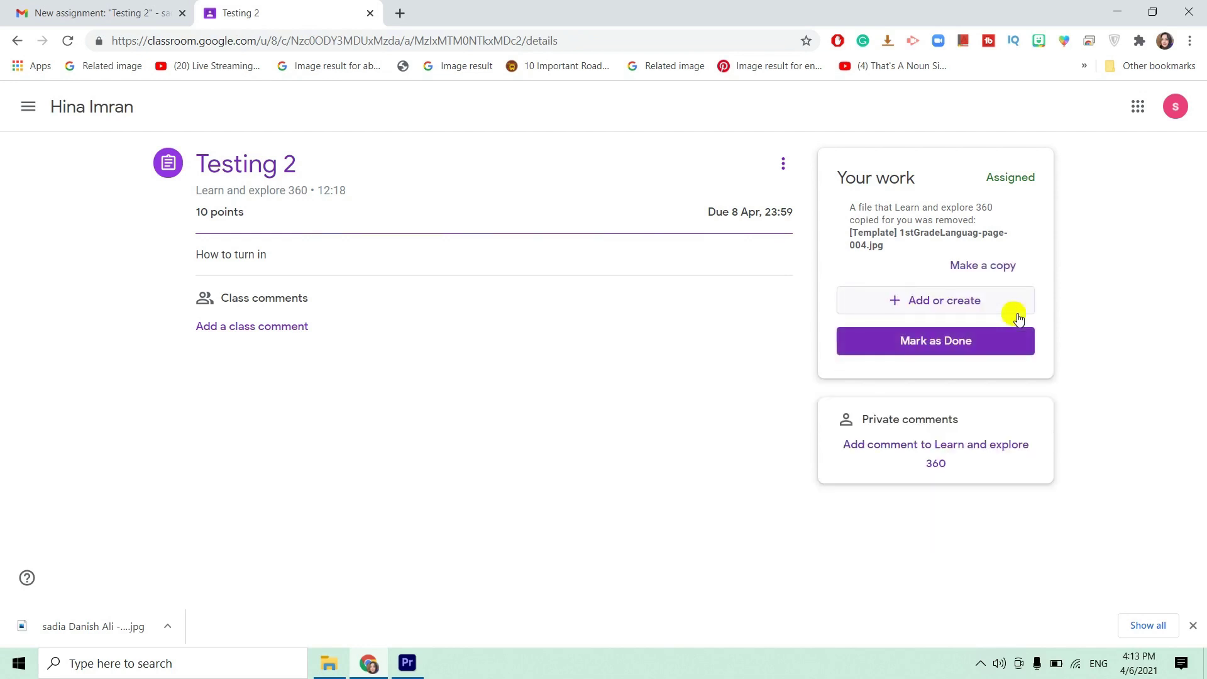
pyautogui.click(961, 311)
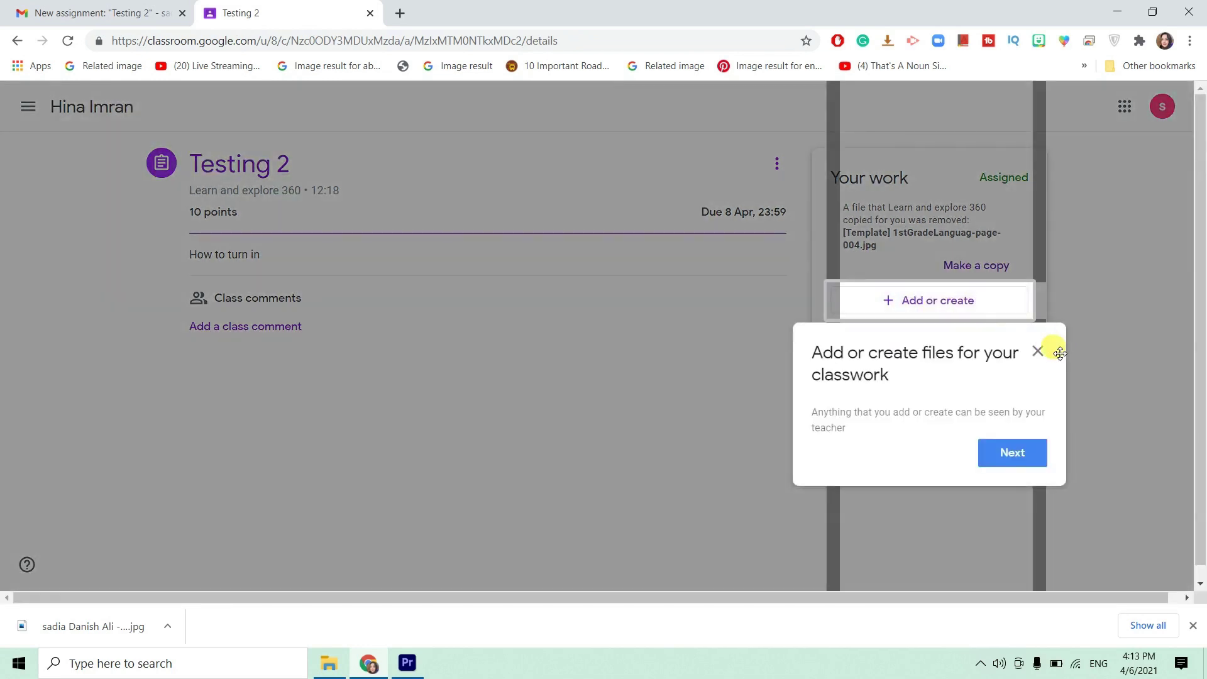
pyautogui.click(1038, 351)
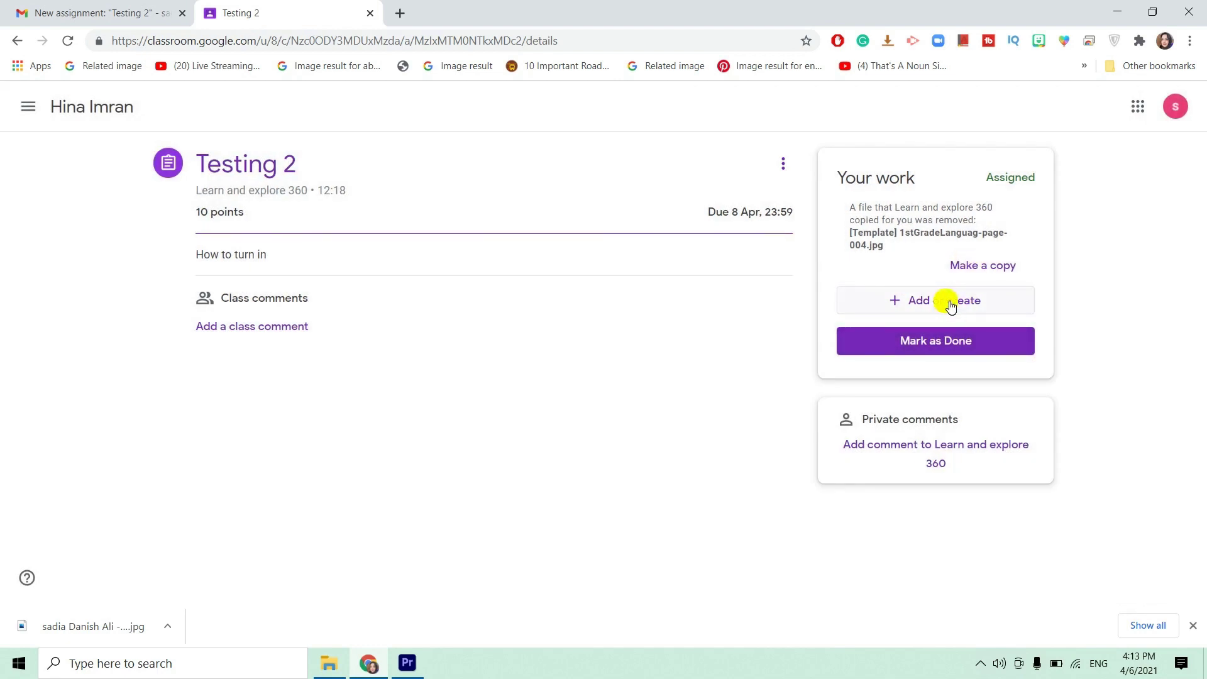
# - Upload the completed worksheet JPEG from the Desktop through Google Drive to Testing 2
pyautogui.click(951, 308)
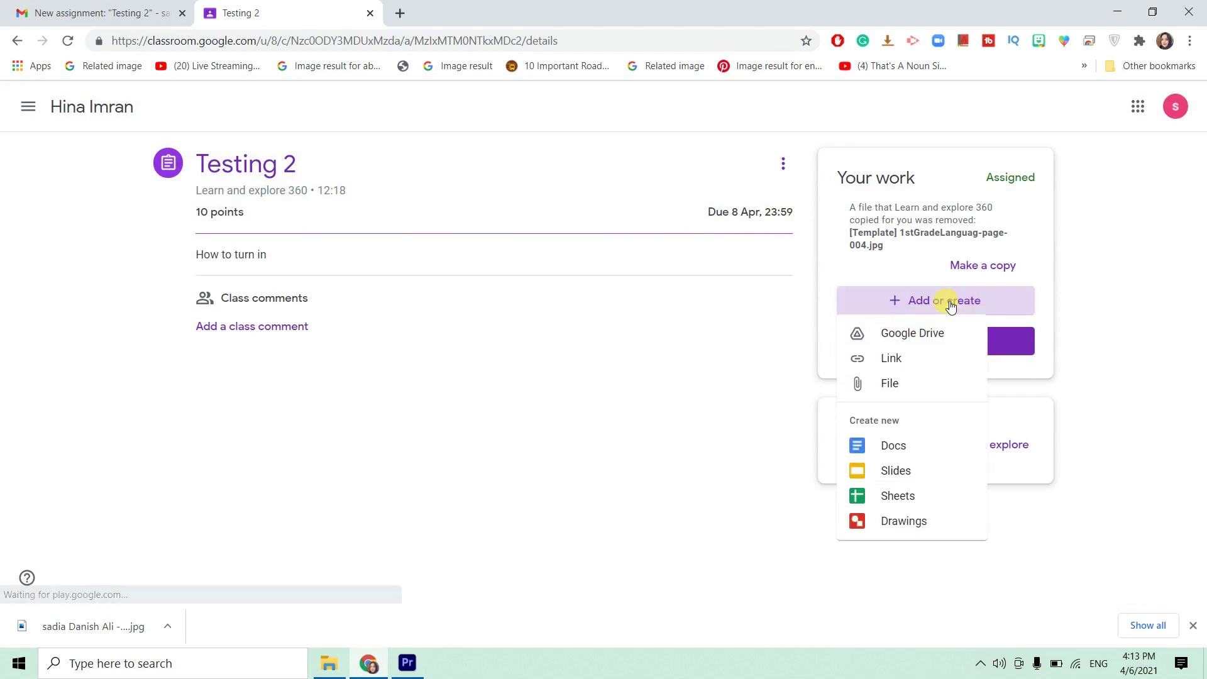
pyautogui.click(931, 339)
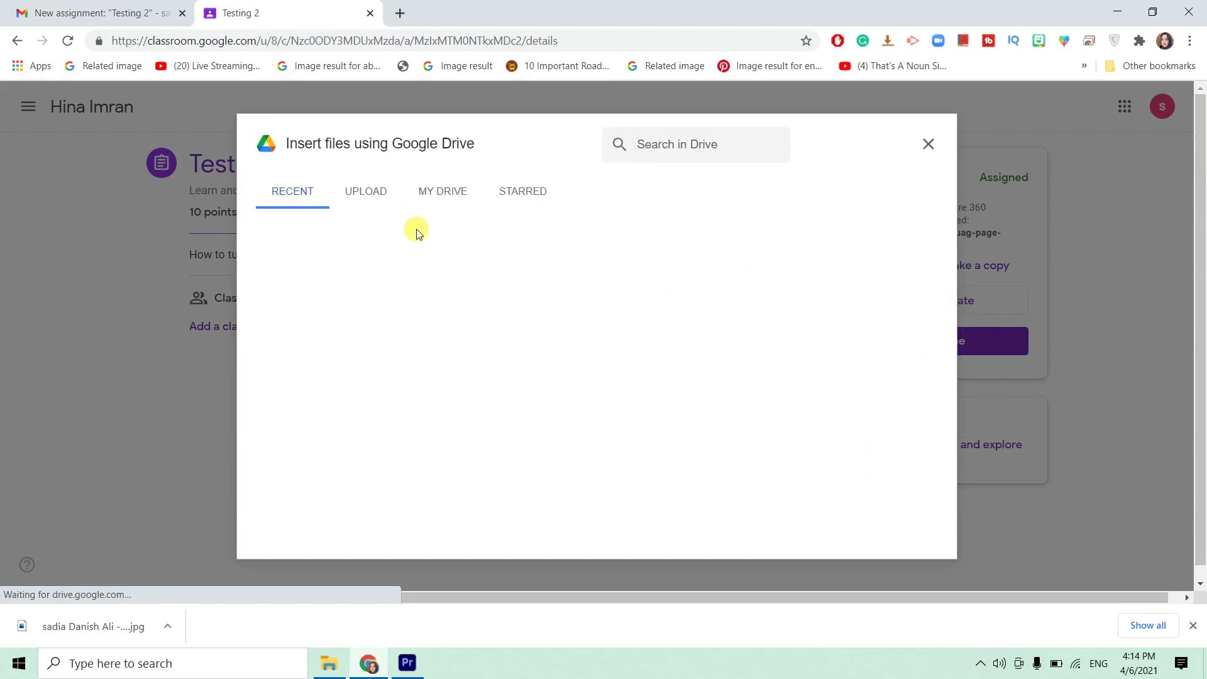
pyautogui.click(365, 193)
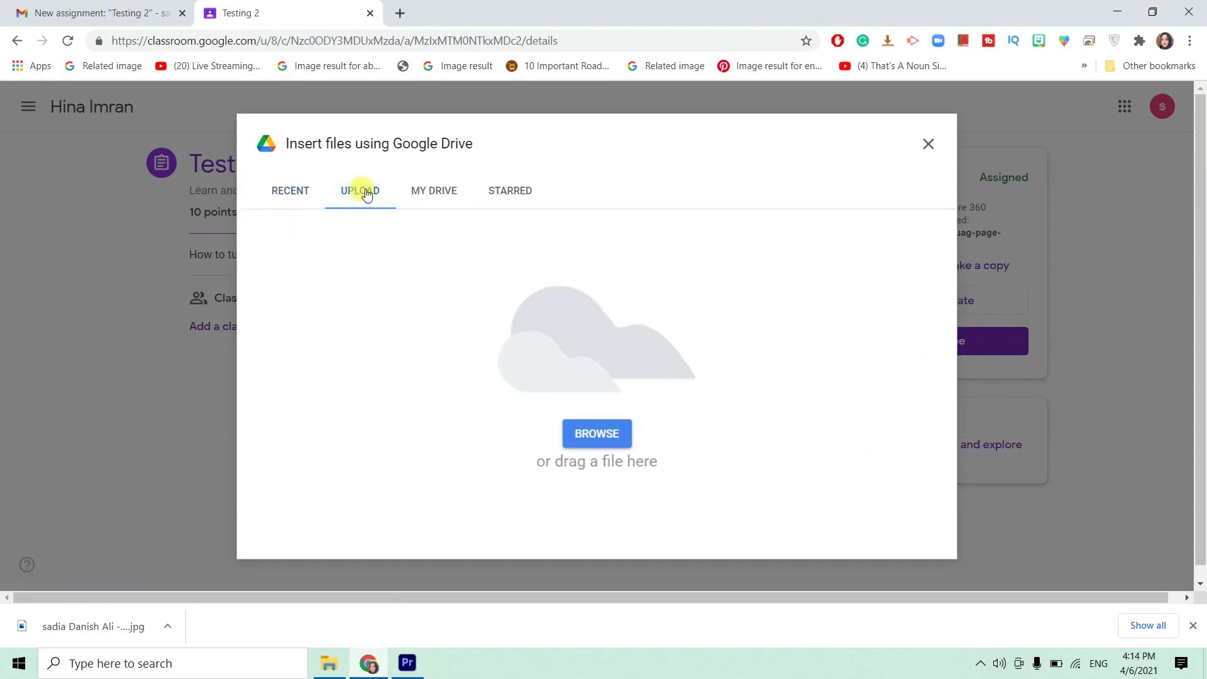
pyautogui.click(604, 443)
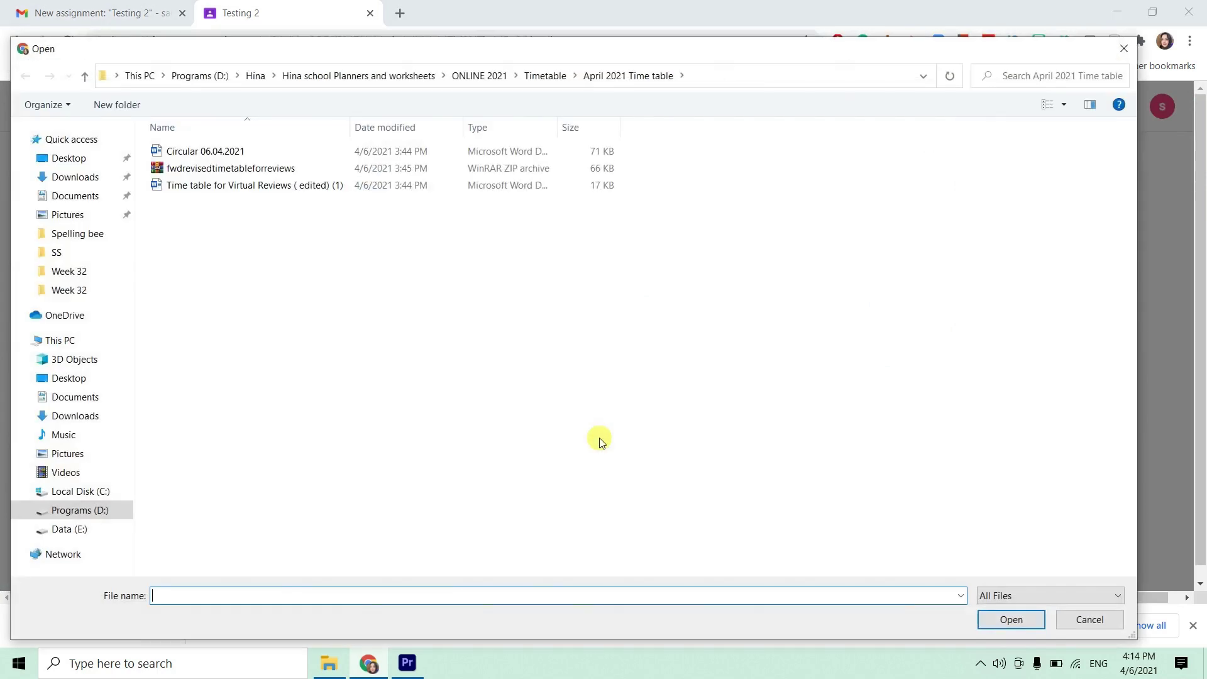
pyautogui.click(83, 157)
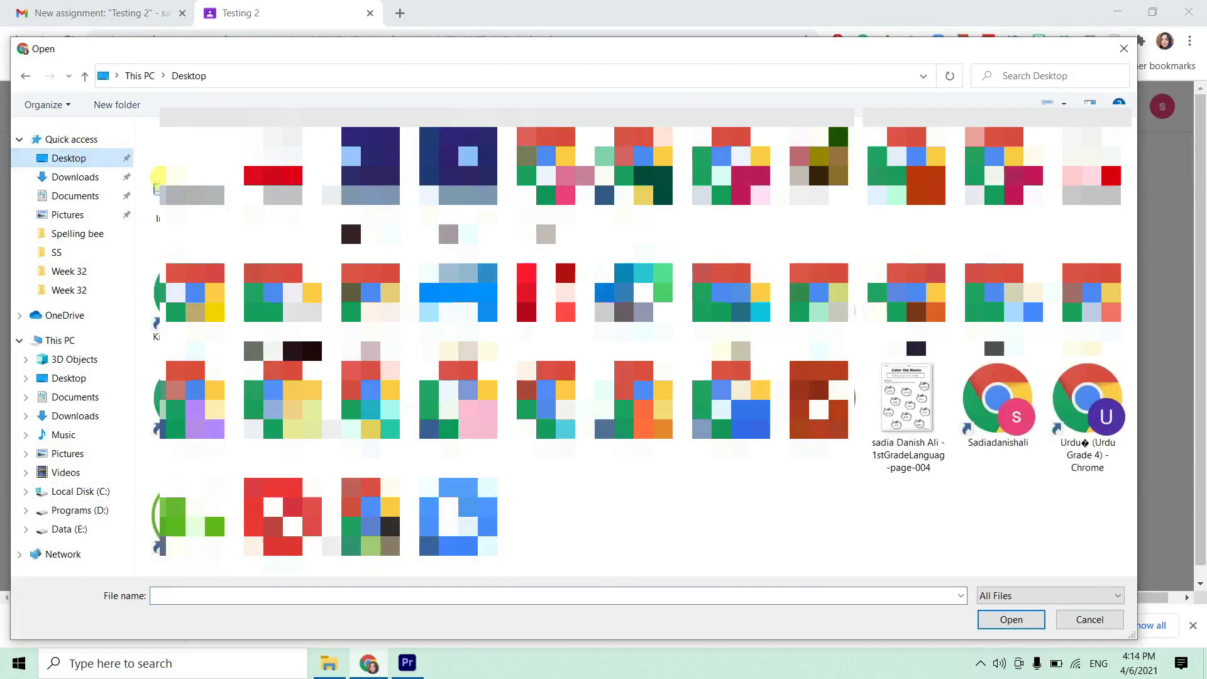
pyautogui.click(895, 415)
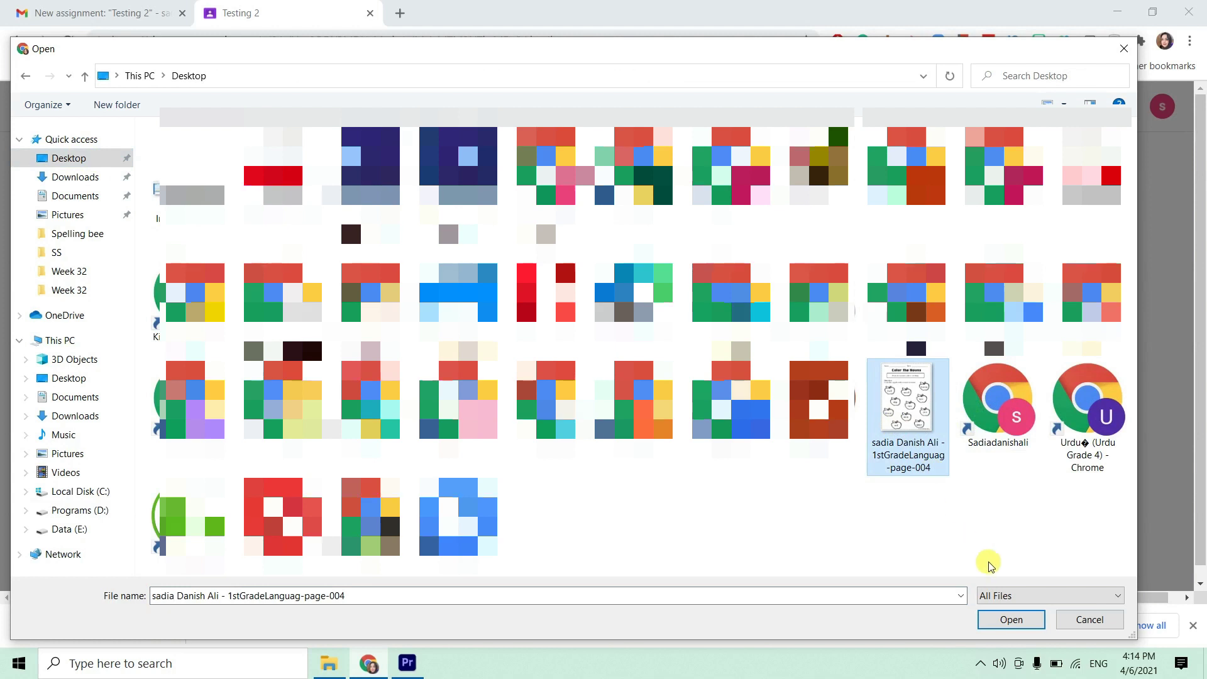
pyautogui.click(1009, 623)
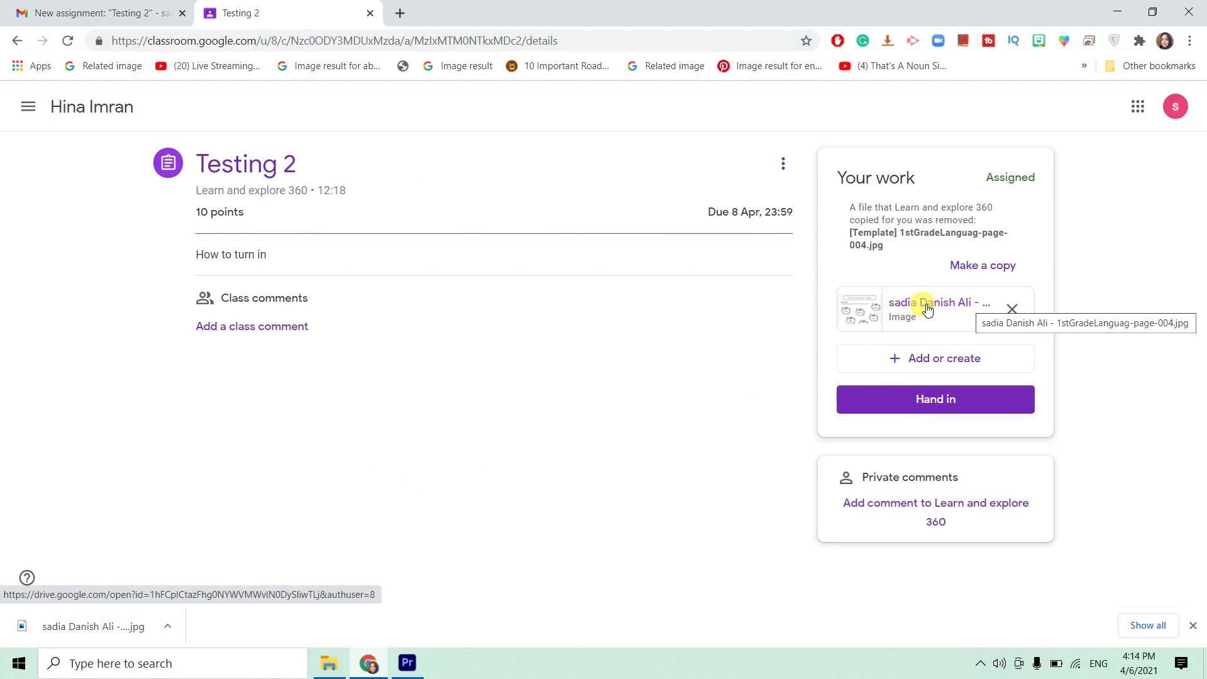
# - Preview the attached worksheet image, then hand in Testing 2 and confirm
pyautogui.click(926, 309)
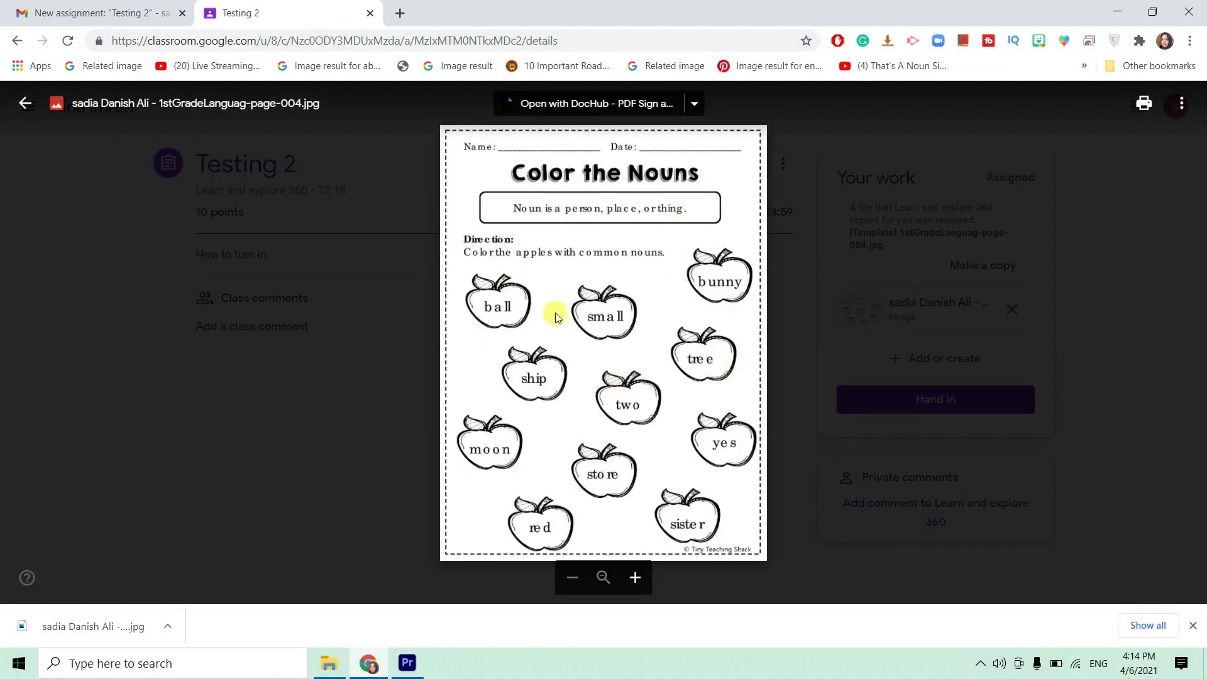
pyautogui.click(806, 337)
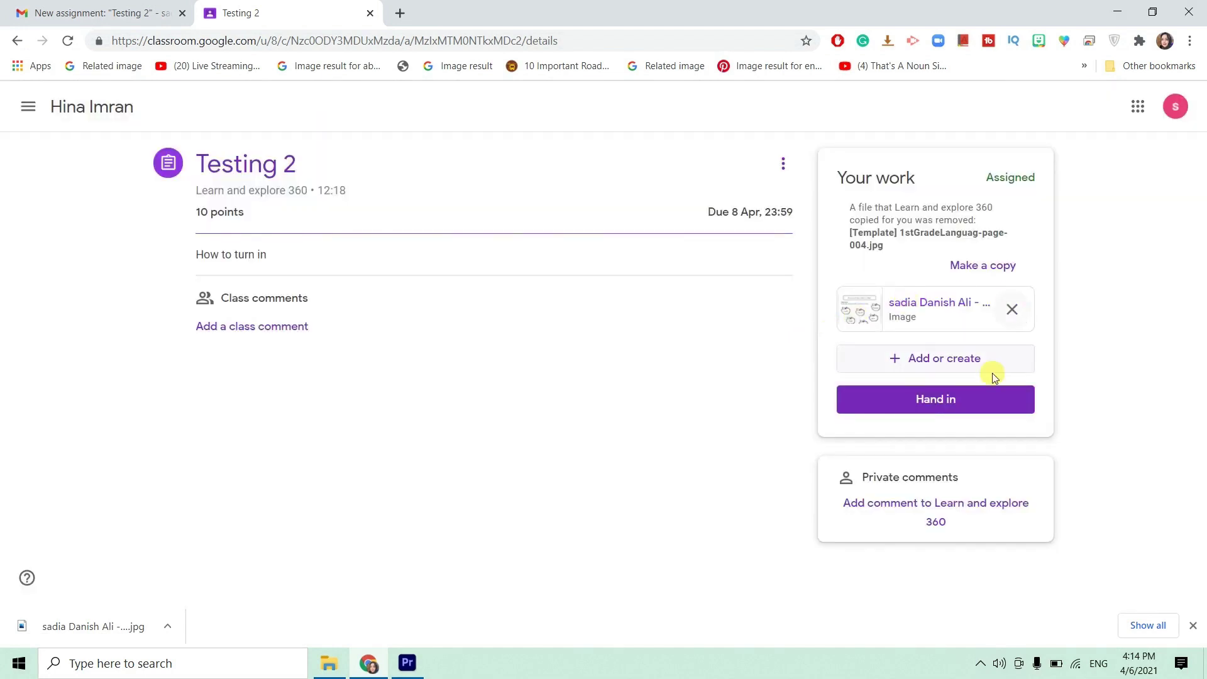
pyautogui.click(945, 402)
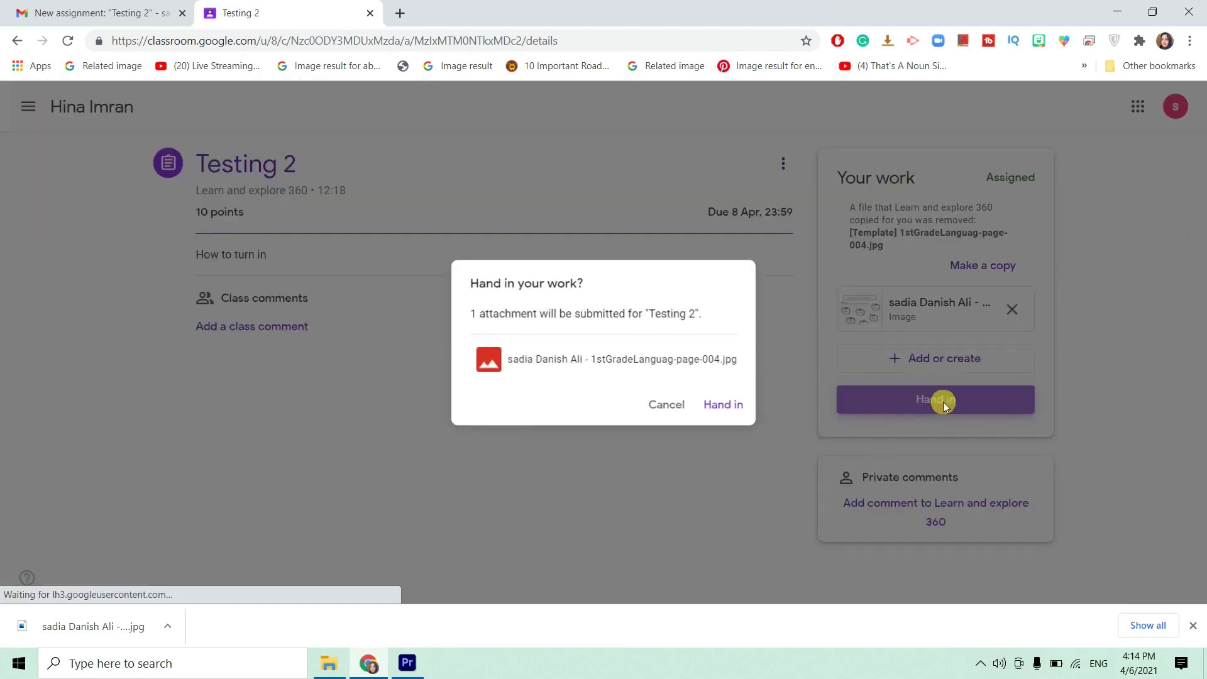
pyautogui.click(724, 409)
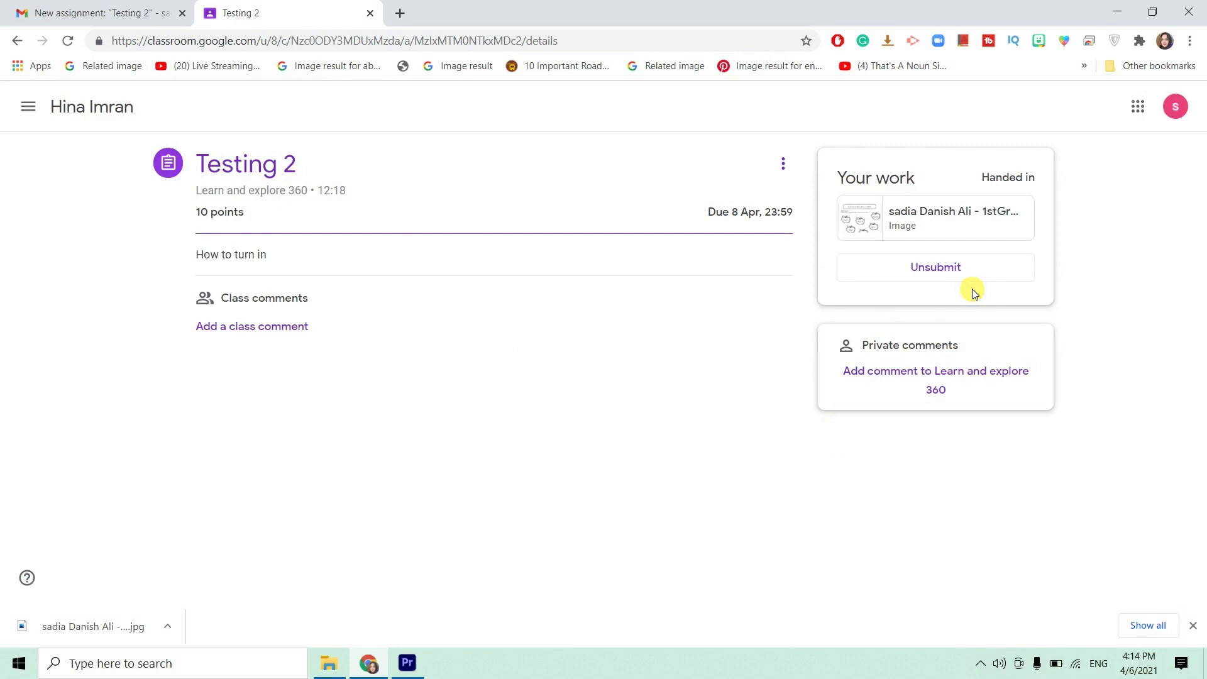
# - Unsubmit Testing 2, then hand it in again with the worksheet JPEG
pyautogui.click(943, 271)
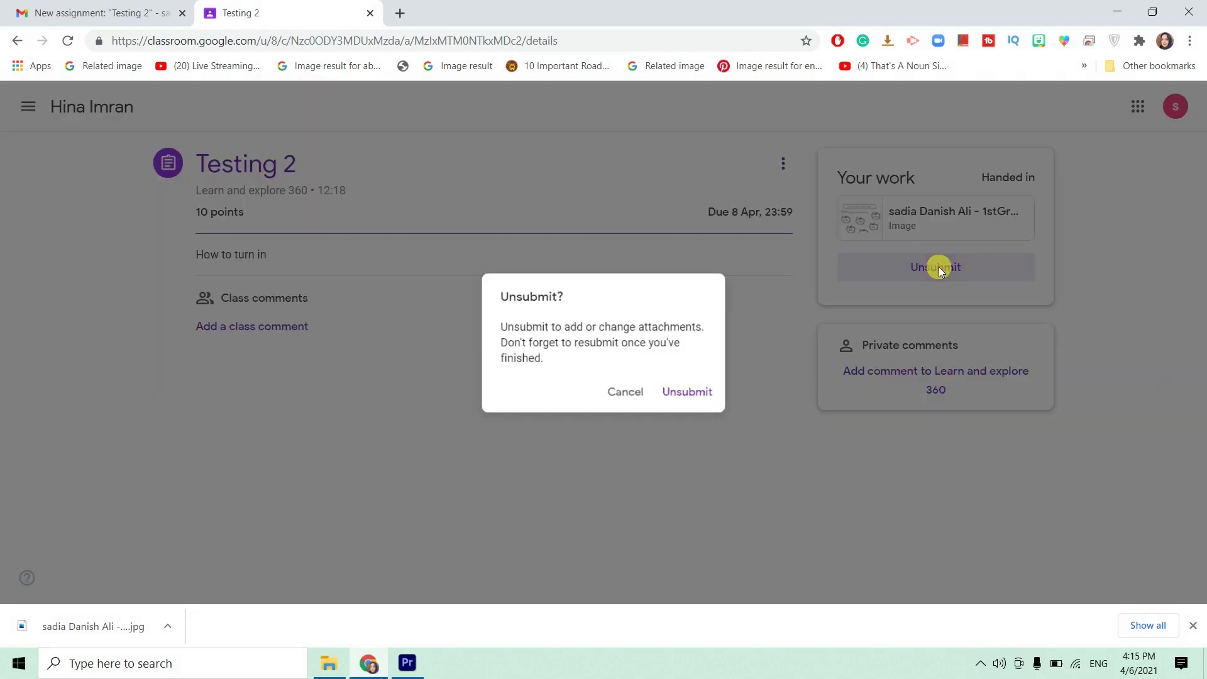
pyautogui.click(704, 390)
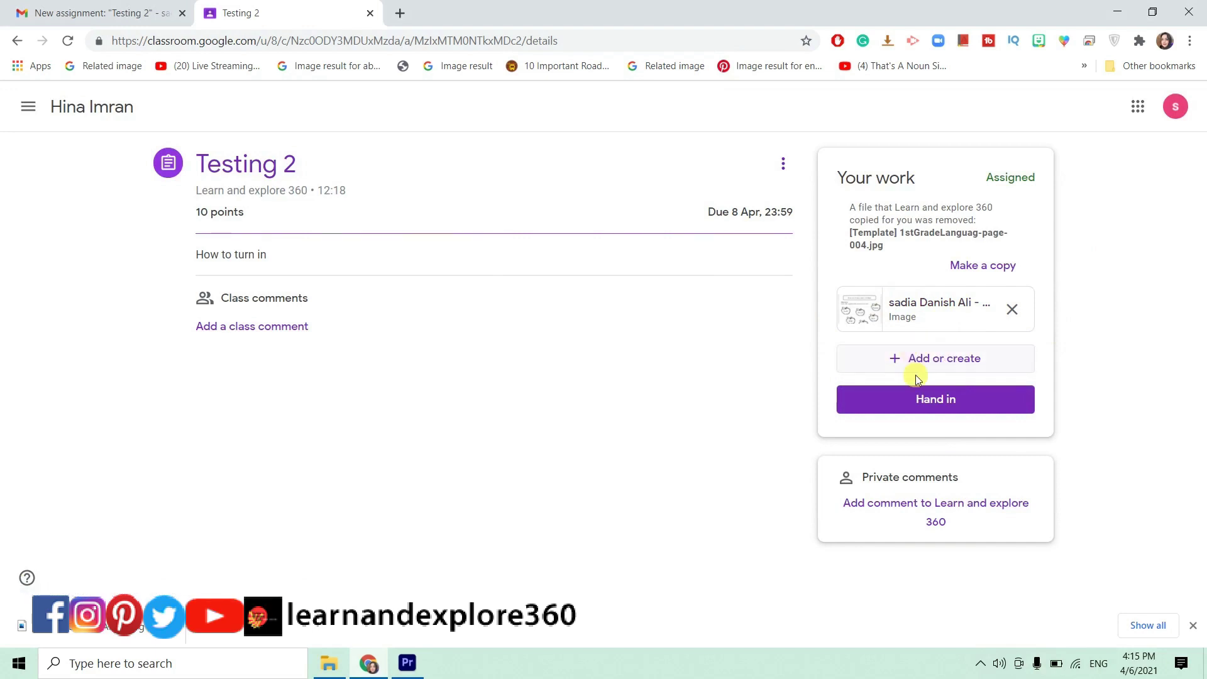
pyautogui.click(939, 399)
pyautogui.click(724, 405)
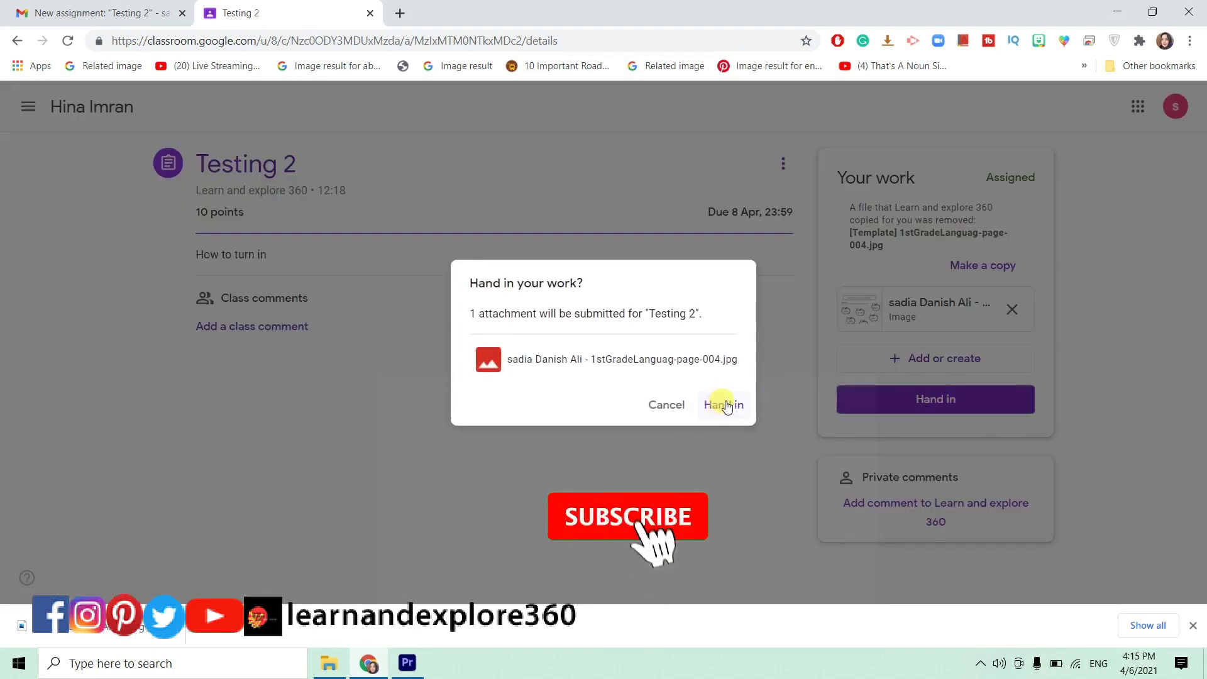